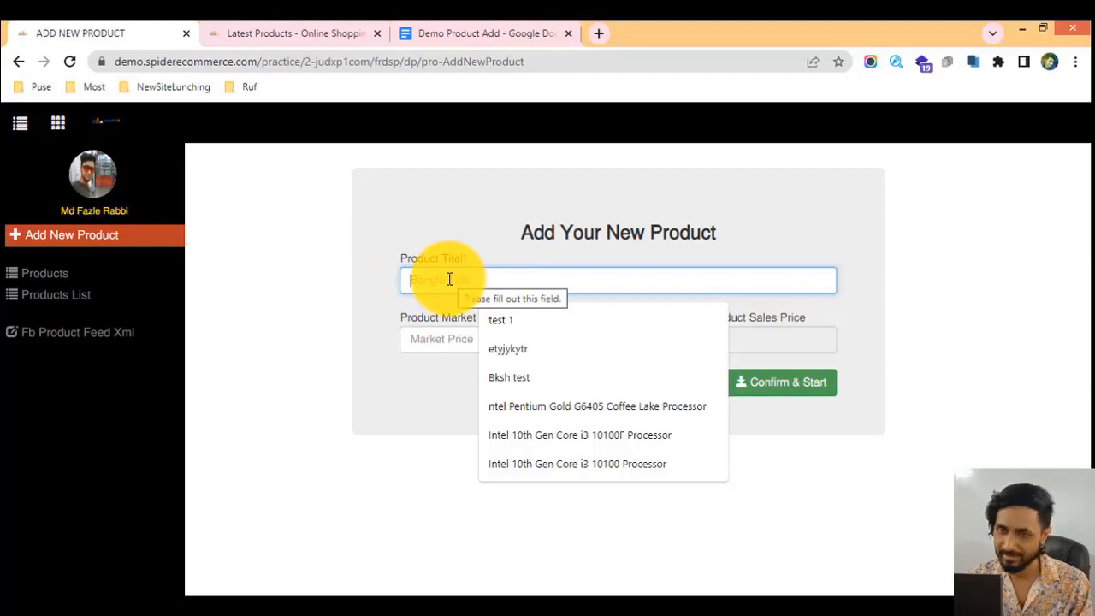
Copy the title "ONOLA Arabic Watch" from the Demo Product Add document into the new product's title field
{"action": "left_click", "coordinate": [510, 32]}
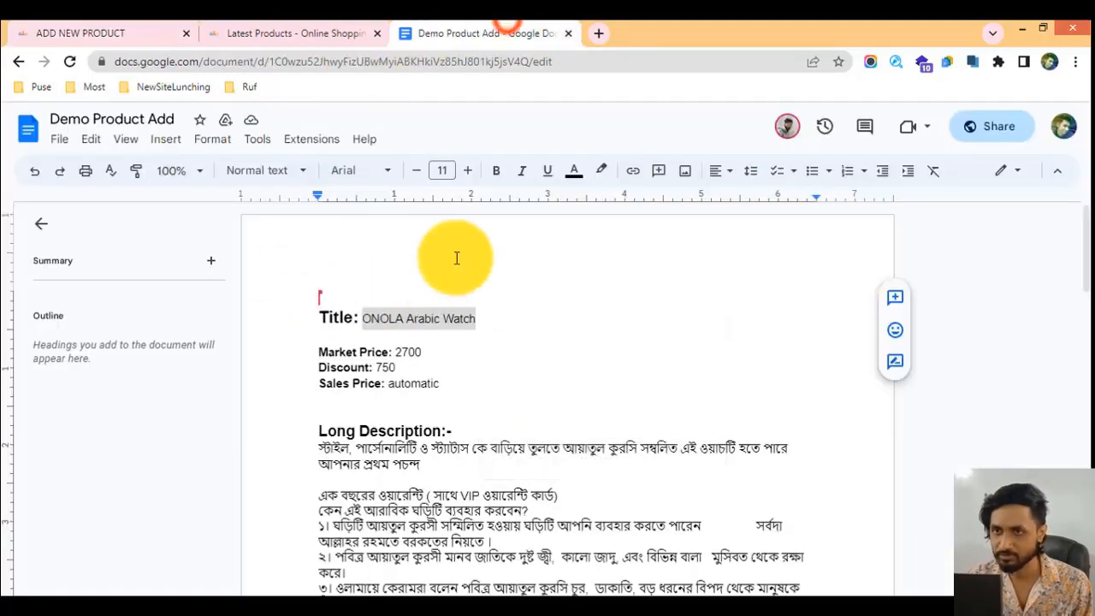
{"action": "left_click_drag", "start_coordinate": [362, 318], "coordinate": [473, 316]}
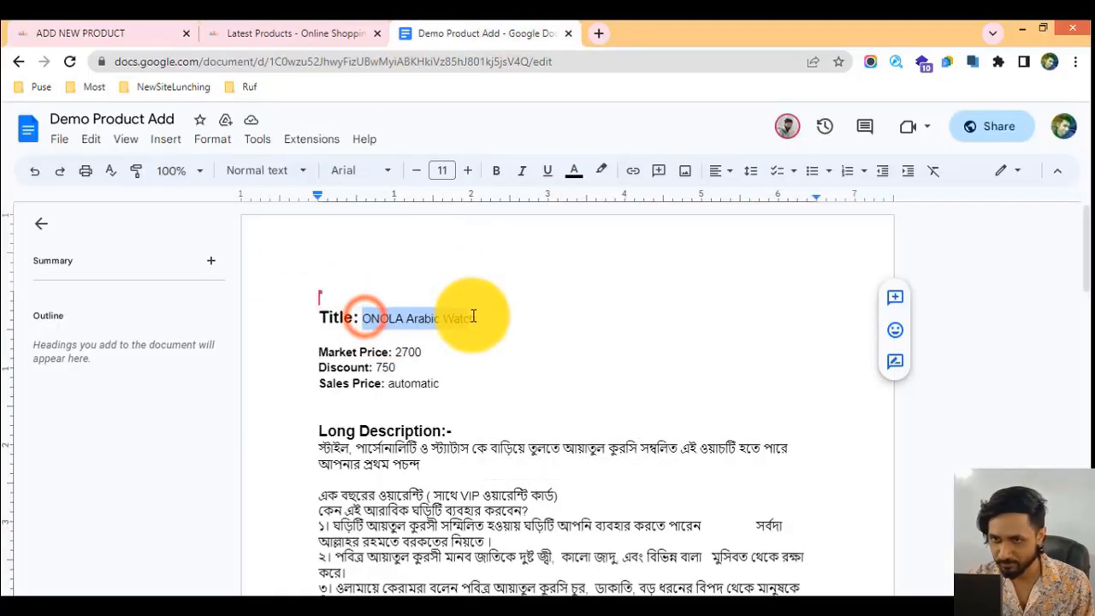
{"action": "right_click", "coordinate": [442, 318]}
{"action": "left_click", "coordinate": [496, 225]}
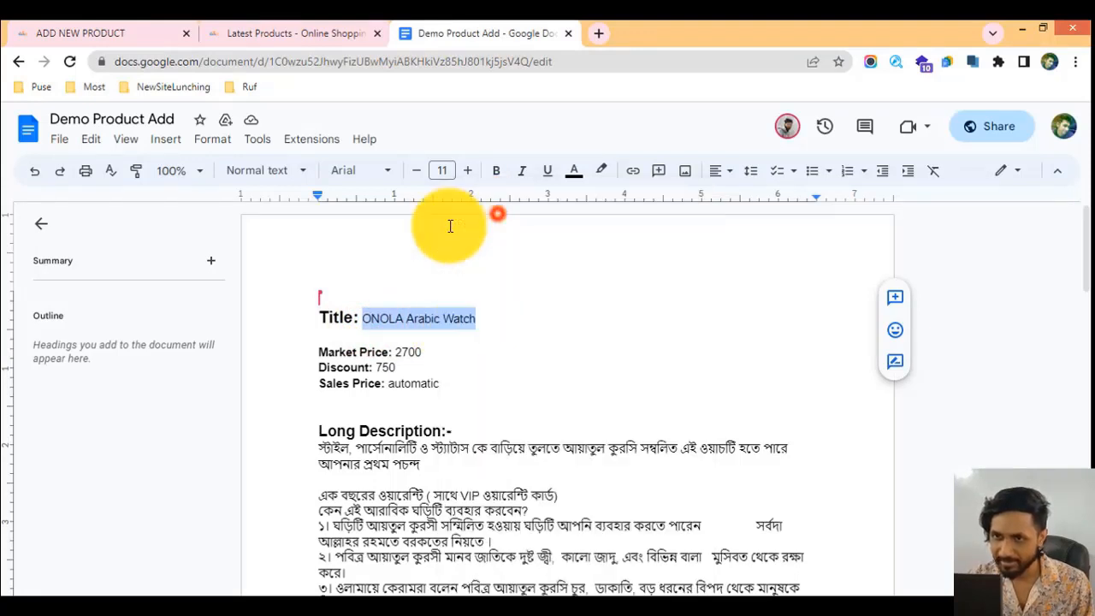
{"action": "left_click", "coordinate": [68, 27]}
{"action": "right_click", "coordinate": [479, 301]}
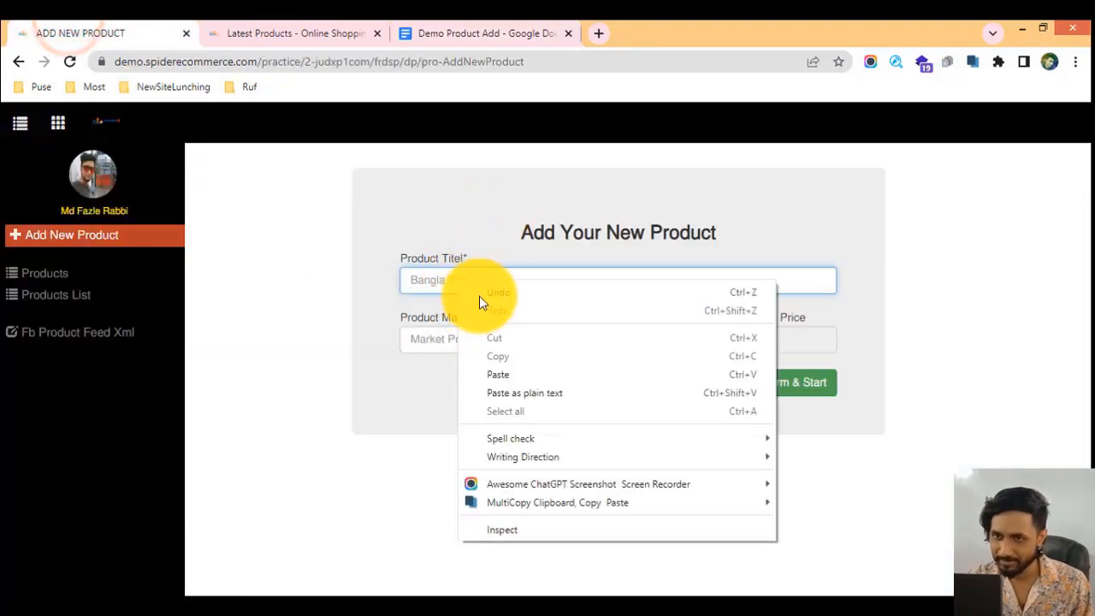
{"action": "left_click", "coordinate": [549, 386]}
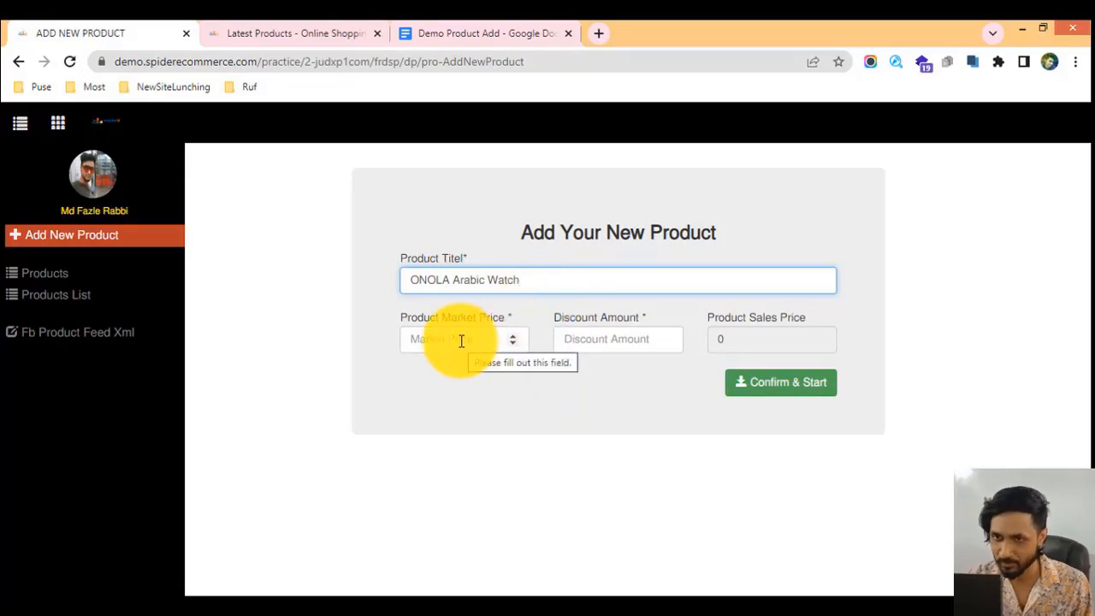
Set the new product's market price to 2700 and its discount amount to 700
{"action": "left_click_drag", "start_coordinate": [399, 319], "coordinate": [525, 322]}
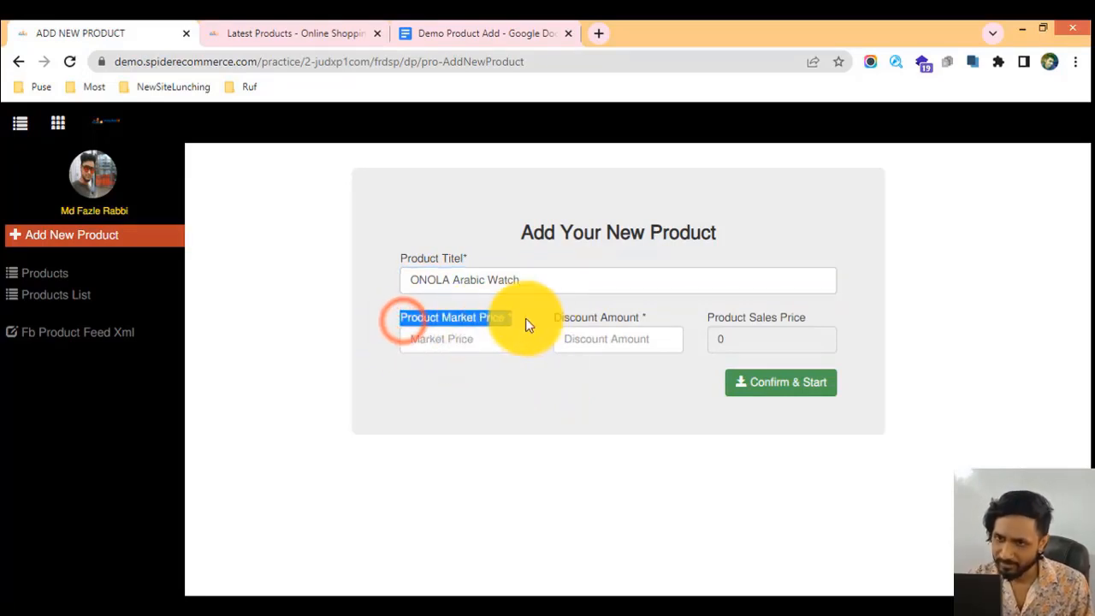
{"action": "left_click", "coordinate": [517, 317]}
{"action": "left_click_drag", "start_coordinate": [399, 318], "coordinate": [447, 349]}
{"action": "left_click", "coordinate": [446, 349]}
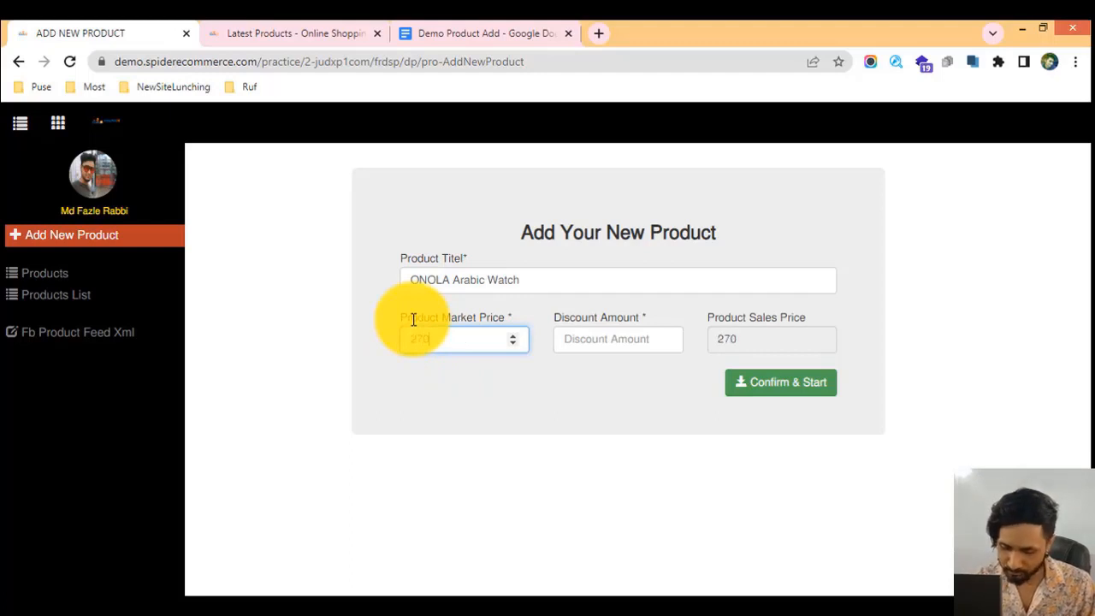
{"action": "left_click_drag", "start_coordinate": [704, 319], "coordinate": [720, 339]}
{"action": "left_click", "coordinate": [764, 336]}
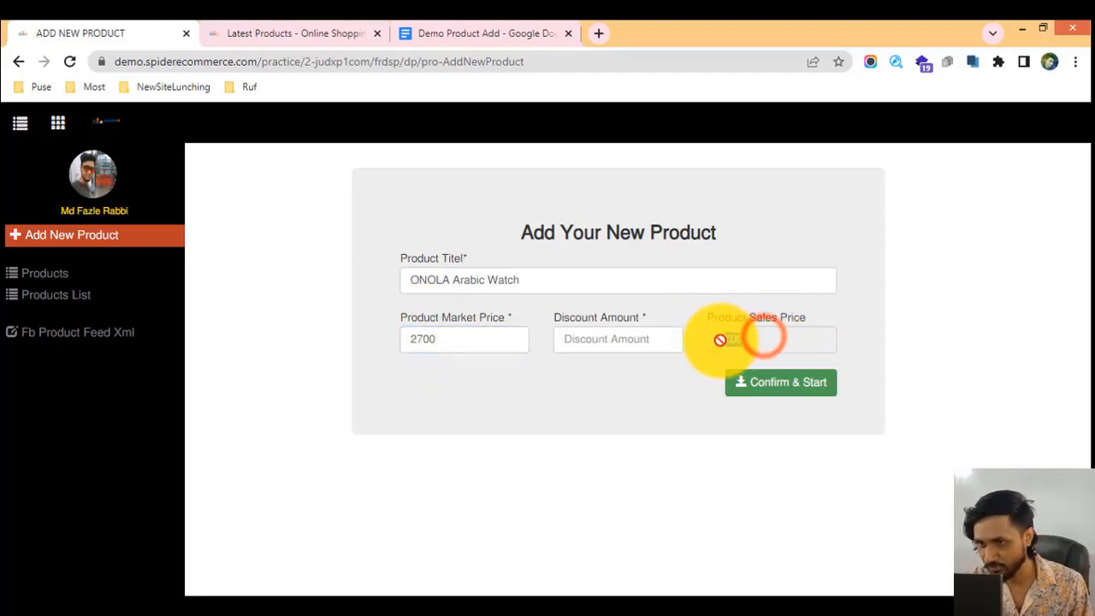
{"action": "left_click", "coordinate": [642, 340]}
{"action": "type", "text": "00"}
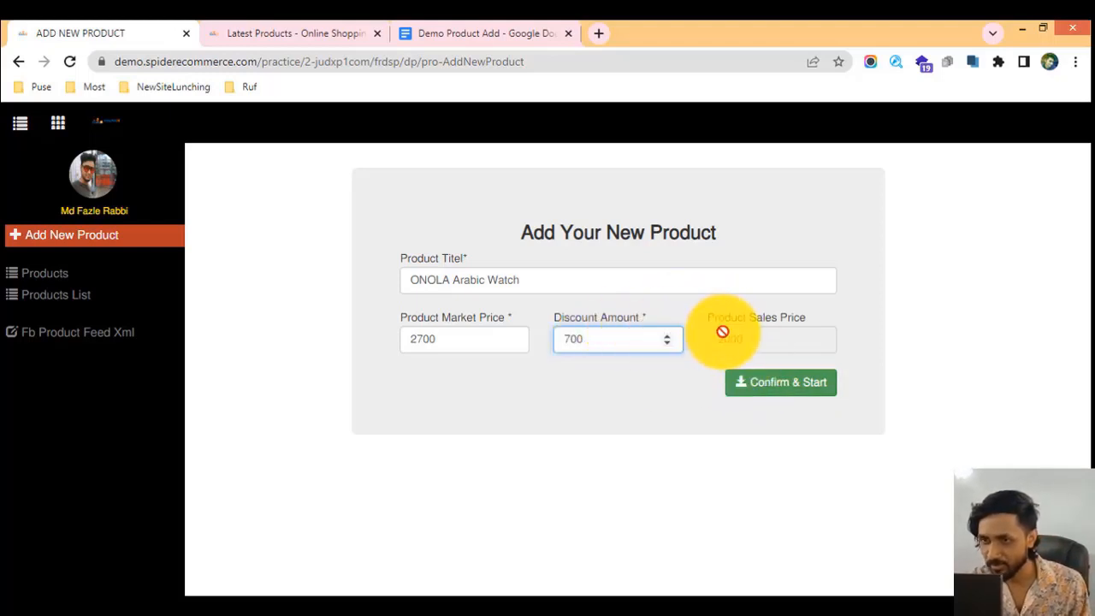
Check the new product's market price, discount amount and calculated sales price against each other
{"action": "left_click_drag", "start_coordinate": [714, 321], "coordinate": [551, 342]}
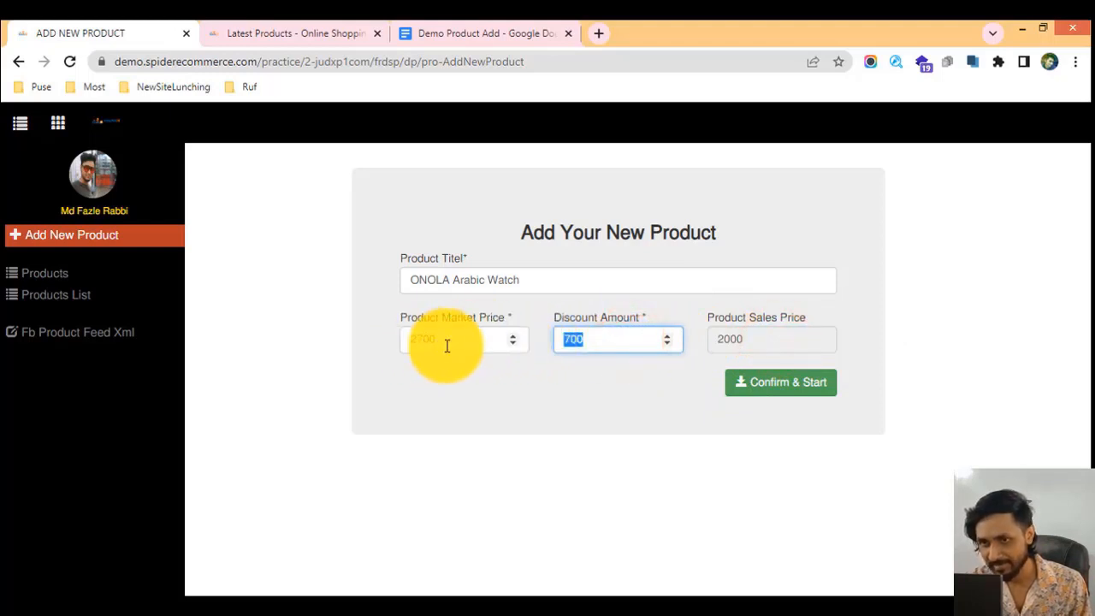
{"action": "left_click_drag", "start_coordinate": [445, 344], "coordinate": [359, 351]}
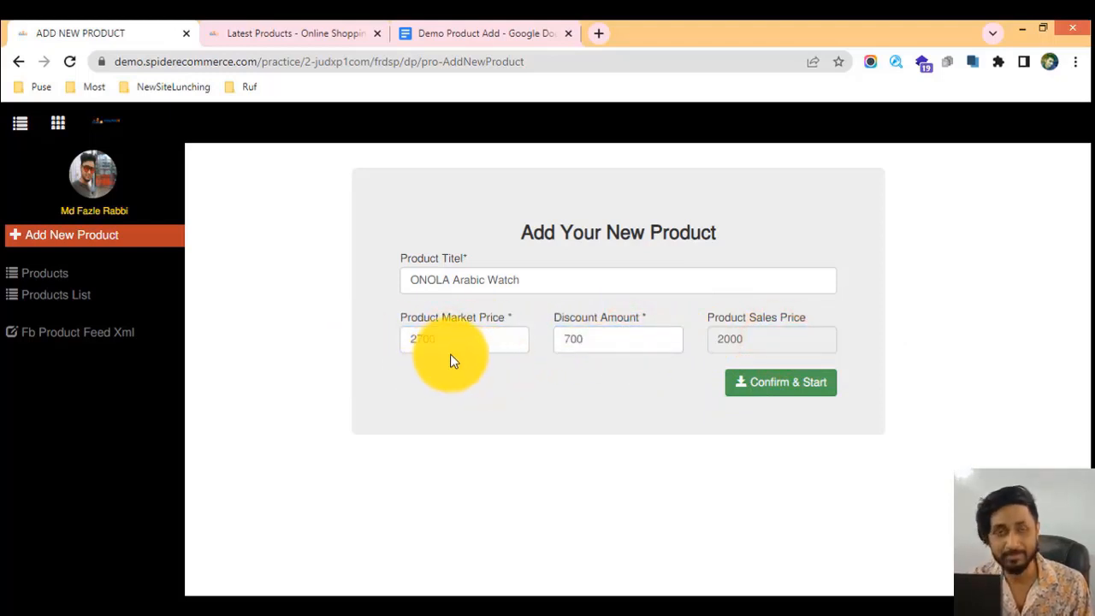
{"action": "left_click_drag", "start_coordinate": [591, 342], "coordinate": [527, 342]}
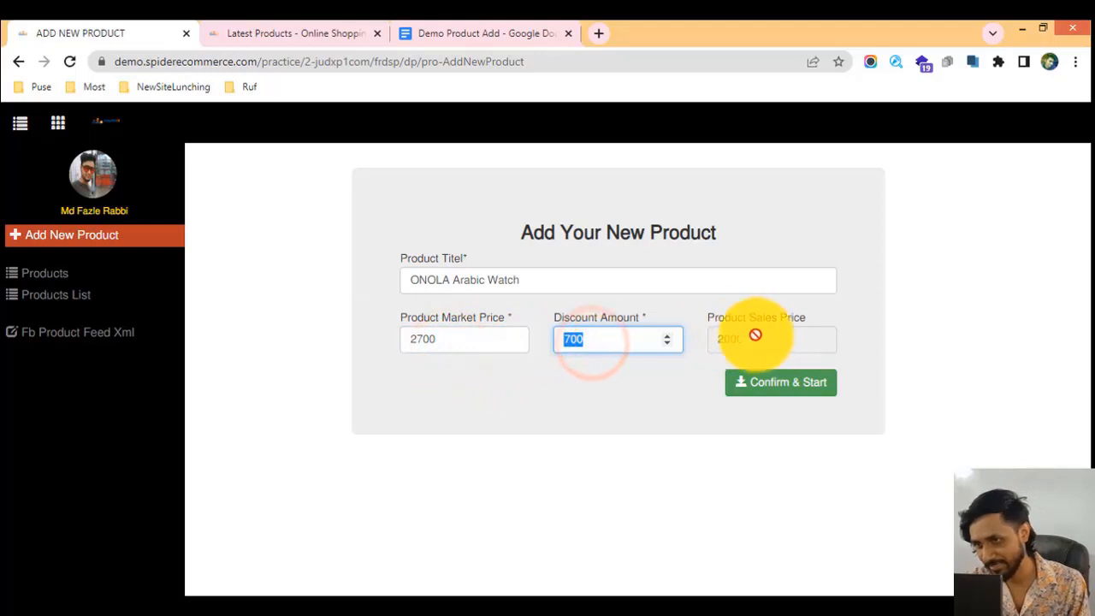
{"action": "left_click_drag", "start_coordinate": [756, 335], "coordinate": [727, 337]}
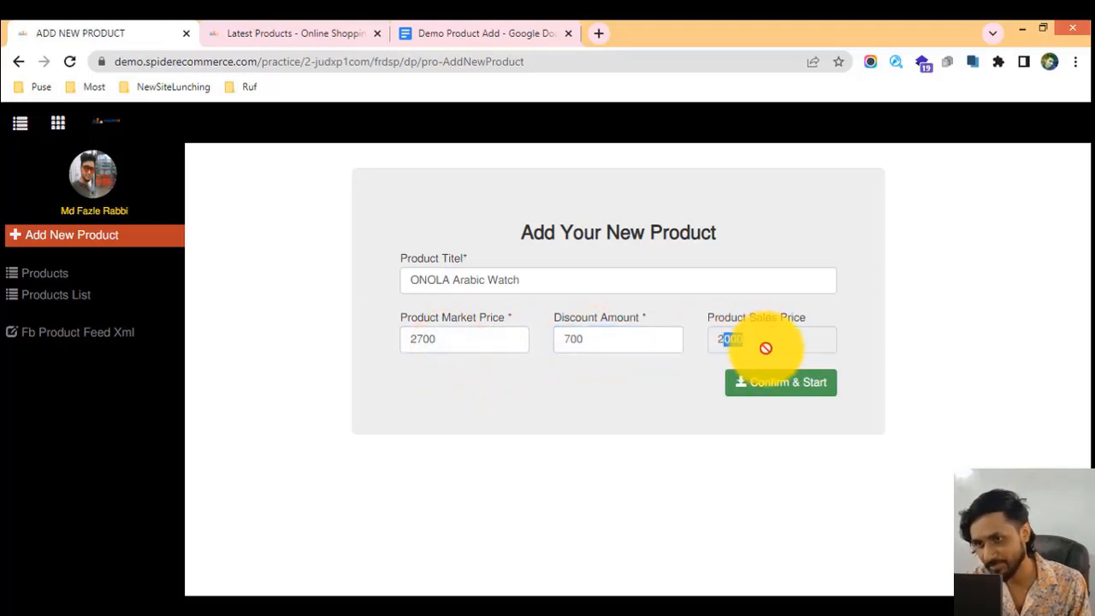
{"action": "left_click", "coordinate": [667, 387]}
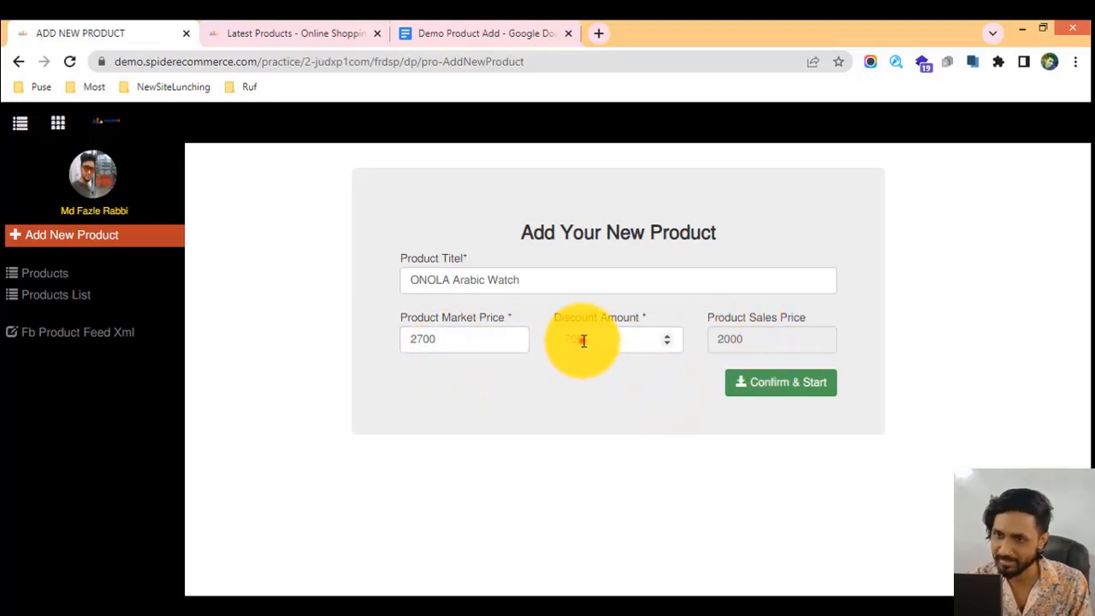
{"action": "left_click_drag", "start_coordinate": [583, 341], "coordinate": [550, 341]}
{"action": "left_click", "coordinate": [631, 398]}
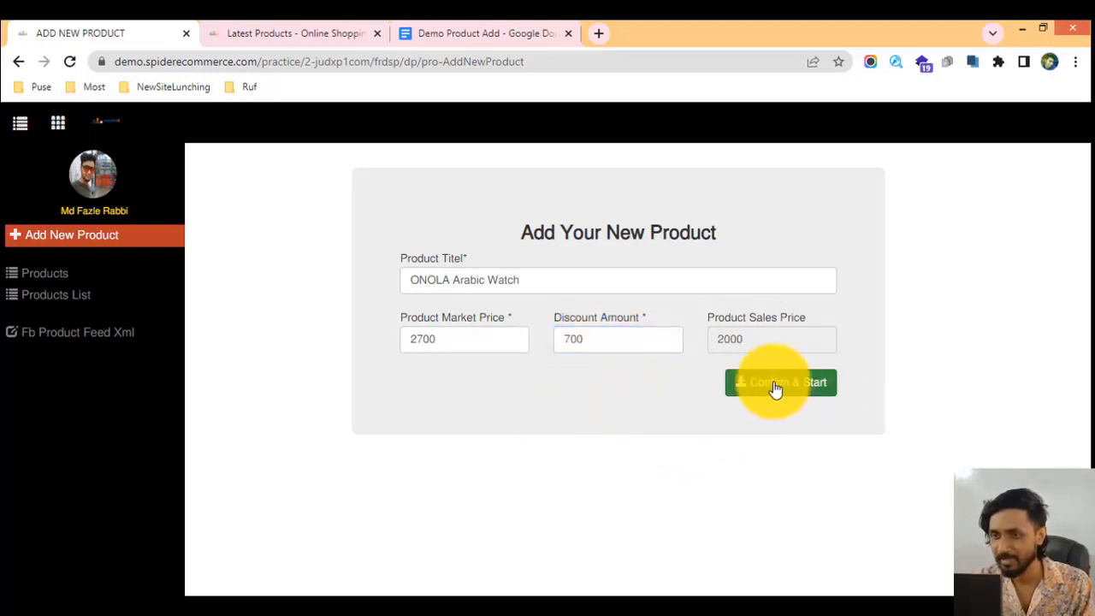
{"action": "double_click", "coordinate": [573, 338]}
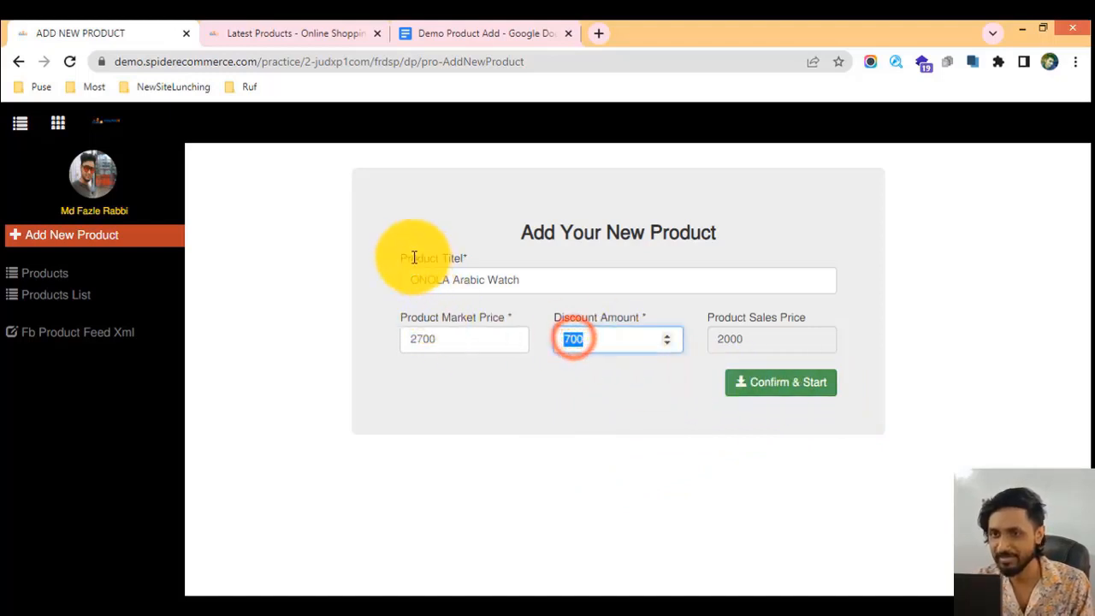
{"action": "left_click", "coordinate": [379, 308]}
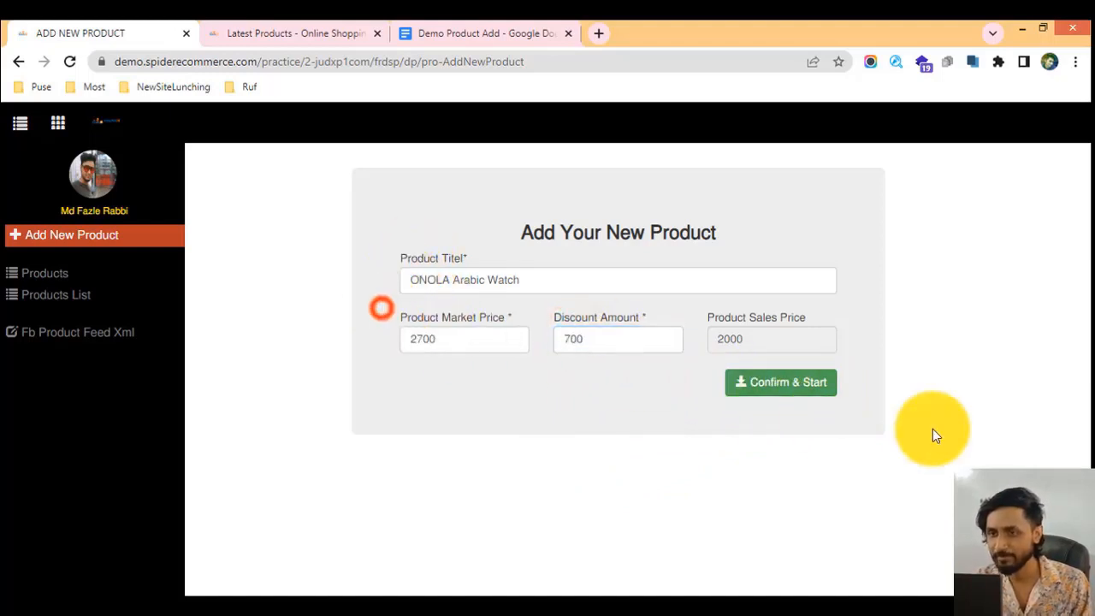
Submit the new product entry and set the product's status to Published
{"action": "left_click", "coordinate": [777, 386]}
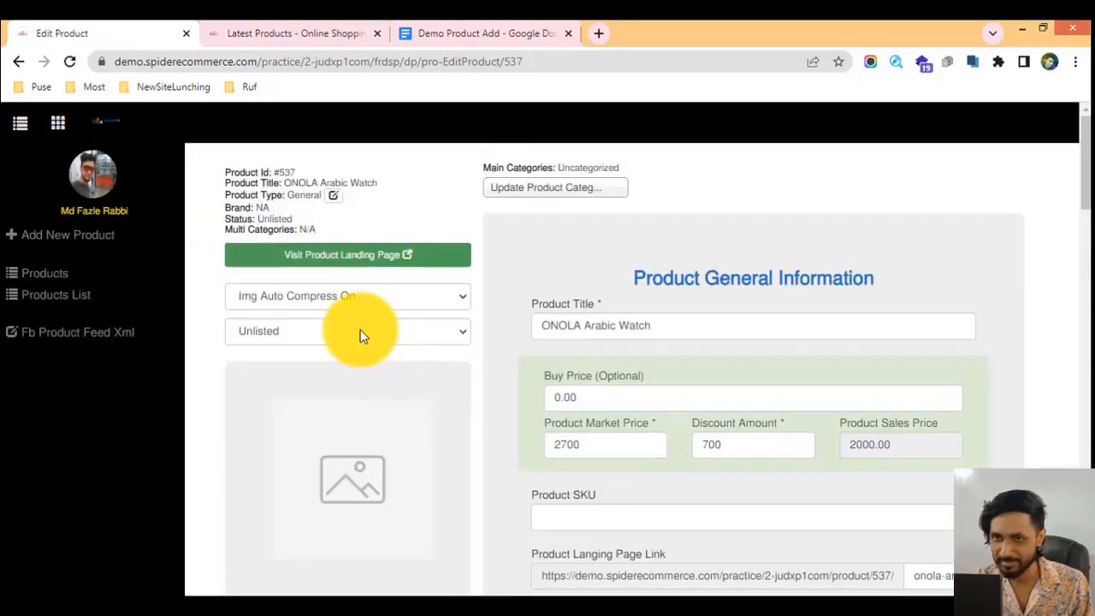
{"action": "scroll", "coordinate": [359, 334], "scroll_direction": "down", "scroll_amount": 5}
{"action": "scroll", "coordinate": [366, 344], "scroll_direction": "up", "scroll_amount": 5}
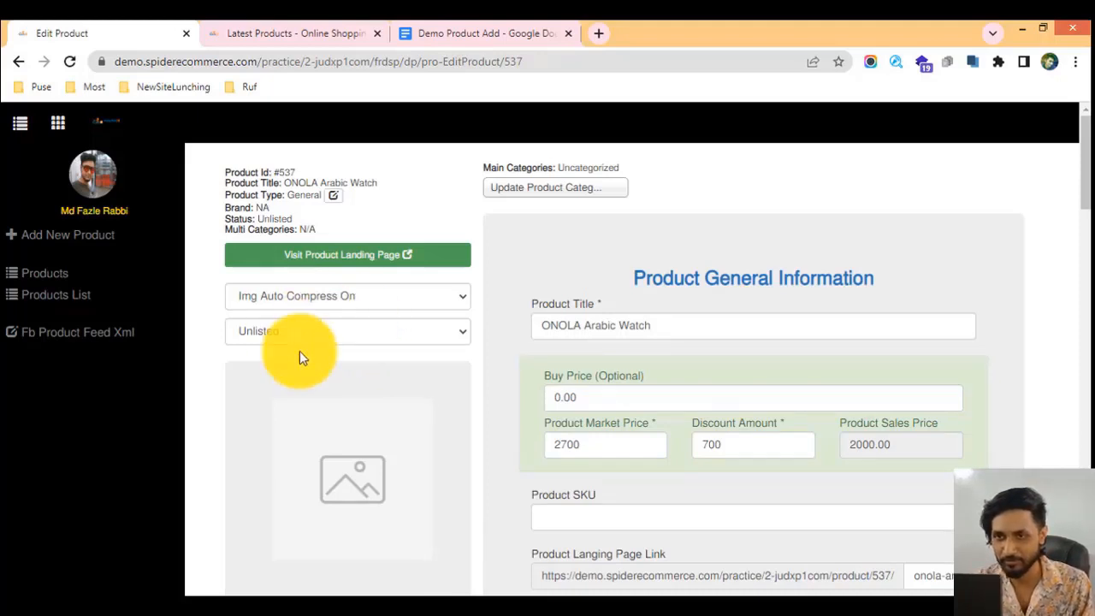
{"action": "left_click", "coordinate": [334, 328]}
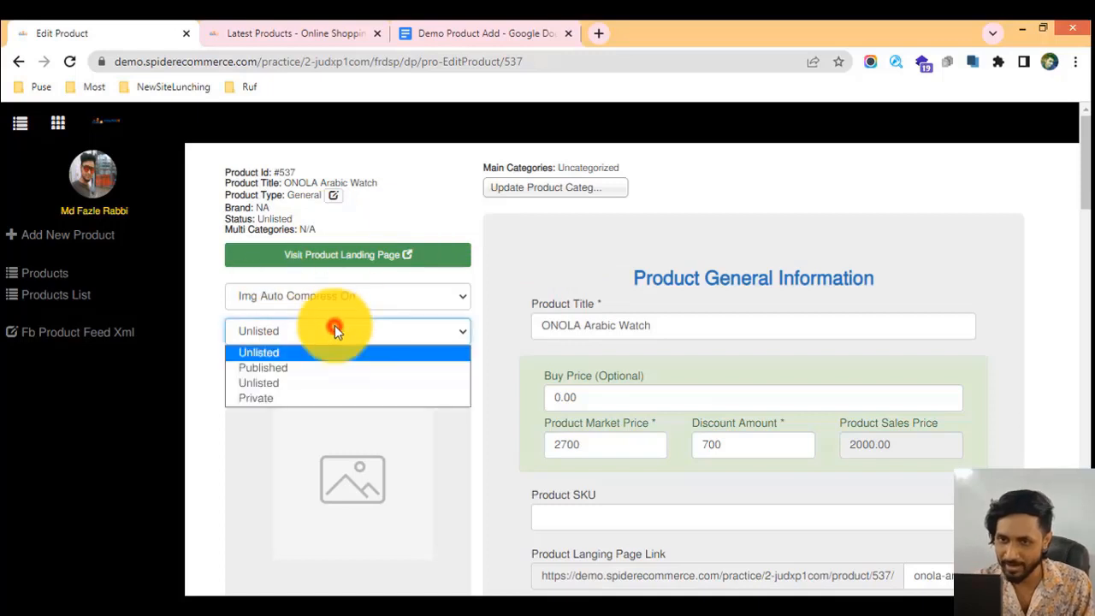
{"action": "left_click", "coordinate": [309, 368]}
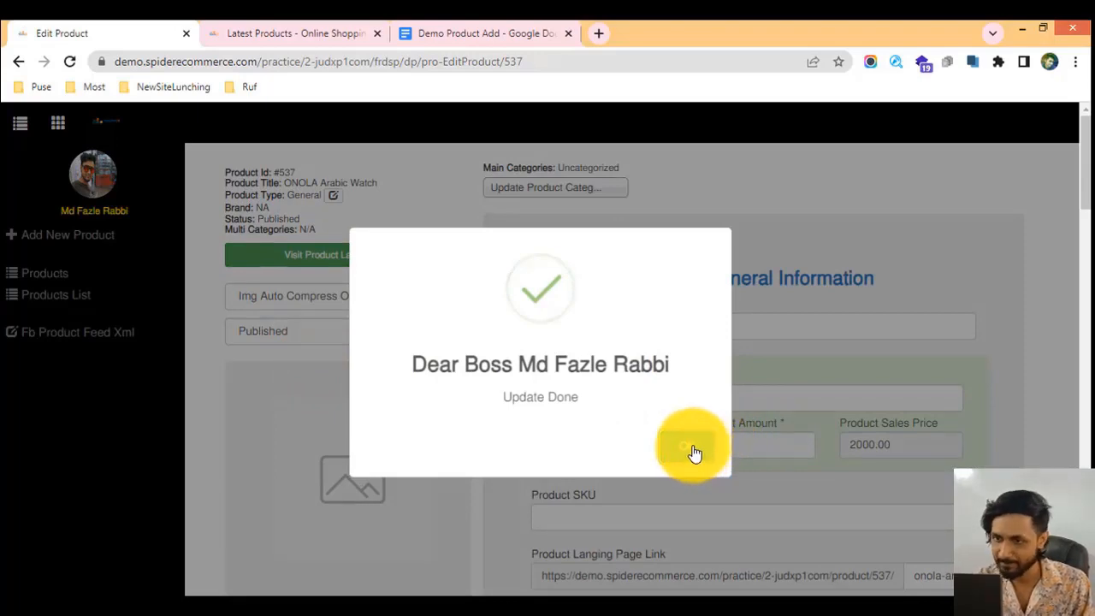
{"action": "left_click", "coordinate": [693, 452]}
Reload the storefront's latest products list and open the ONOLA Arabic Watch product page
{"action": "left_click", "coordinate": [265, 33]}
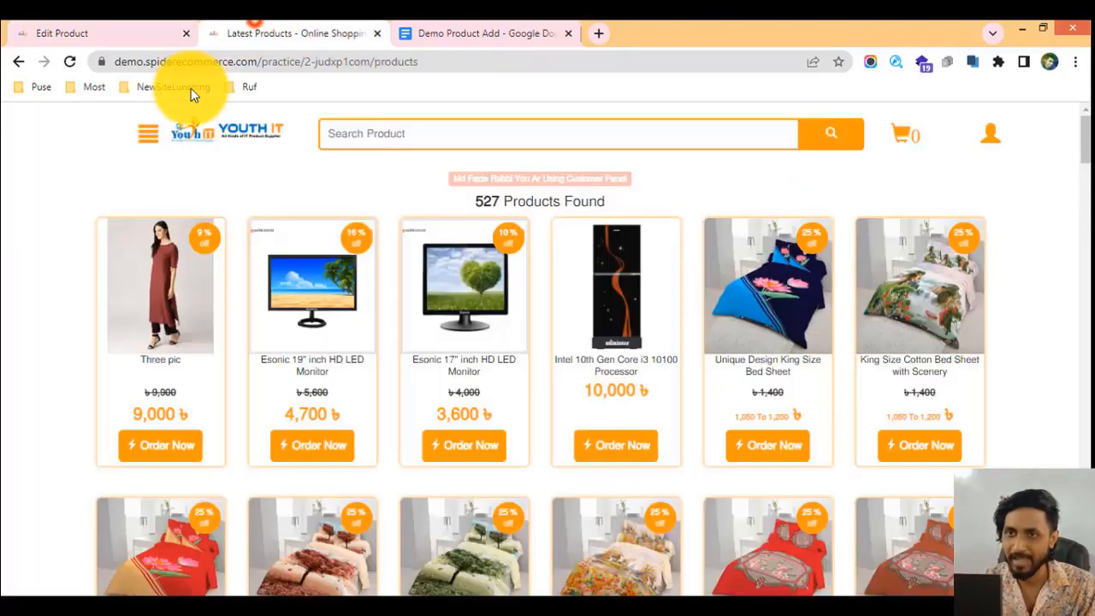
{"action": "left_click", "coordinate": [70, 62]}
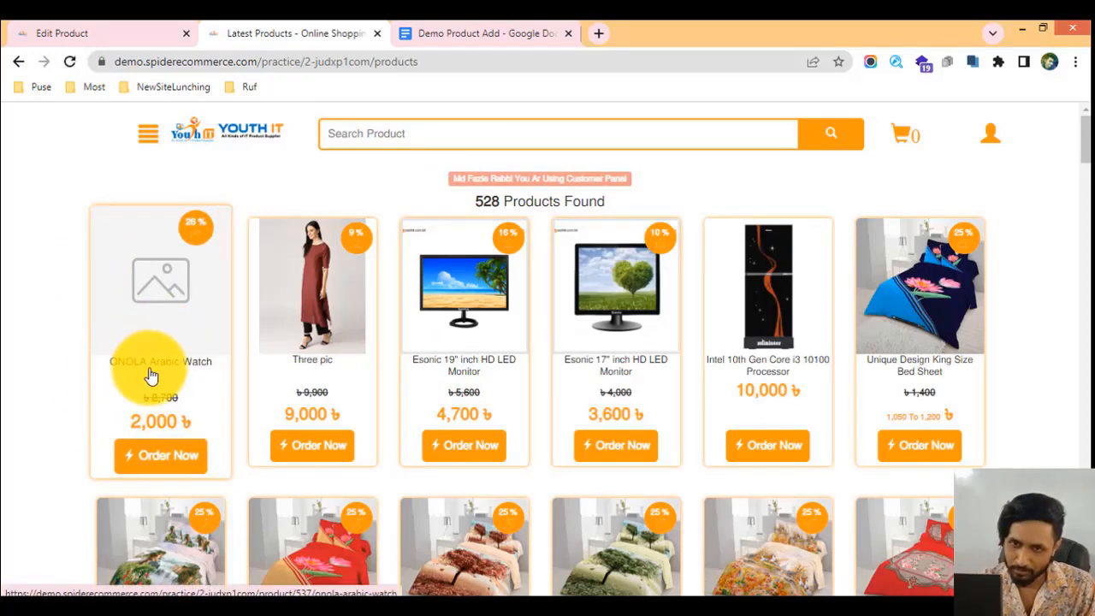
{"action": "scroll", "coordinate": [130, 408], "scroll_direction": "down", "scroll_amount": 2}
{"action": "scroll", "coordinate": [130, 407], "scroll_direction": "up", "scroll_amount": 2}
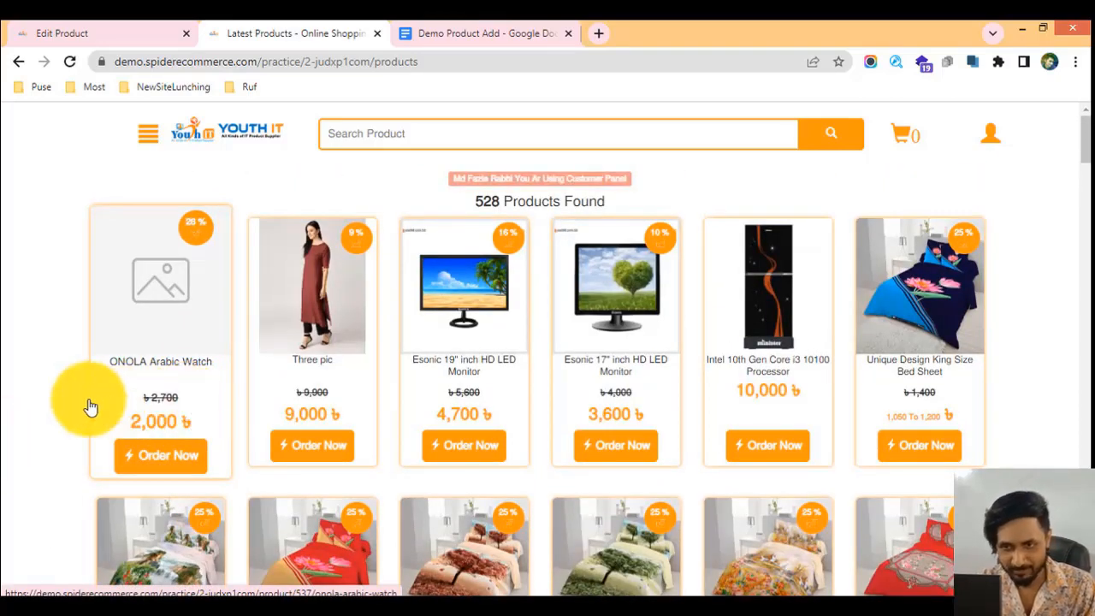
{"action": "mouse_move", "coordinate": [125, 426]}
{"action": "left_mouse_down"}
{"action": "mouse_move", "coordinate": [185, 425]}
{"action": "mouse_move", "coordinate": [20, 420]}
{"action": "mouse_move", "coordinate": [34, 440]}
{"action": "left_mouse_up"}
{"action": "left_click", "coordinate": [204, 339]}
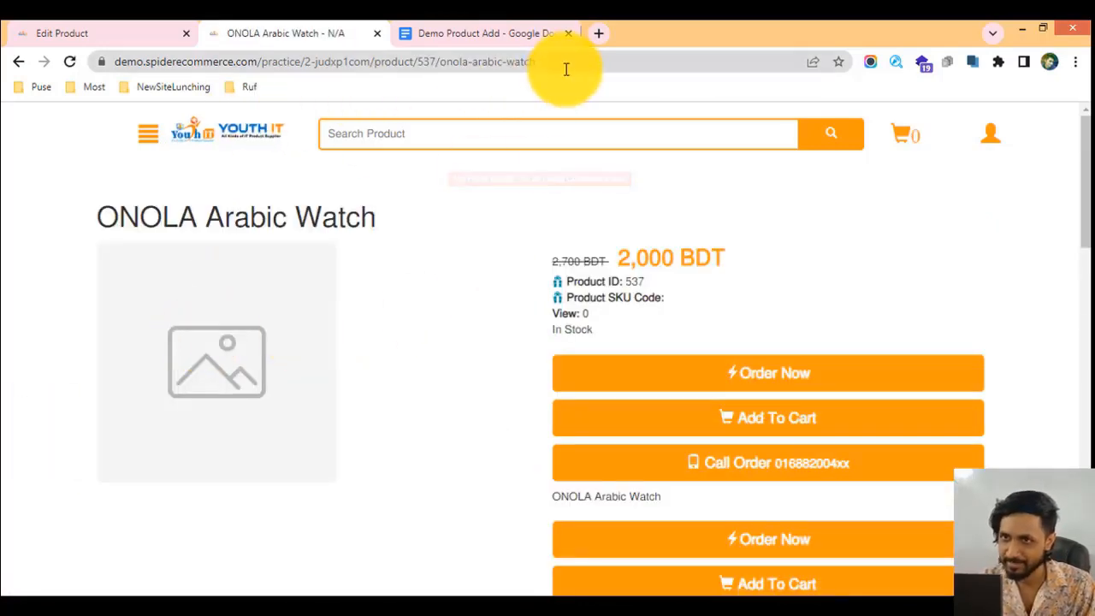
Examine the watch's storefront page, including its link, title, prices, product ID, SKU code and ordering options
{"action": "left_click", "coordinate": [566, 68]}
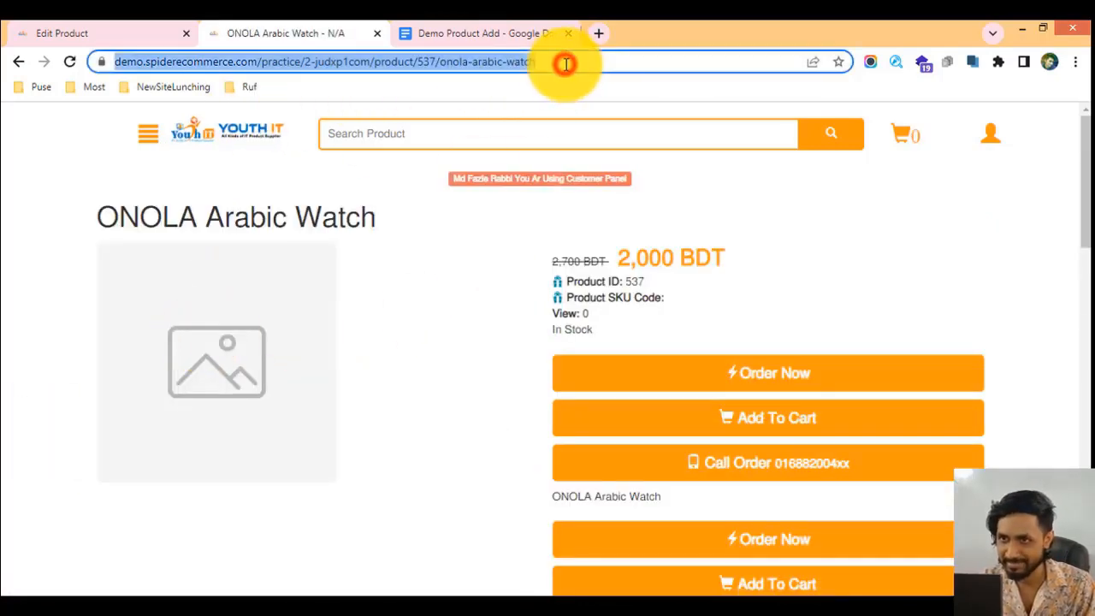
{"action": "scroll", "coordinate": [660, 288], "scroll_direction": "down", "scroll_amount": 20}
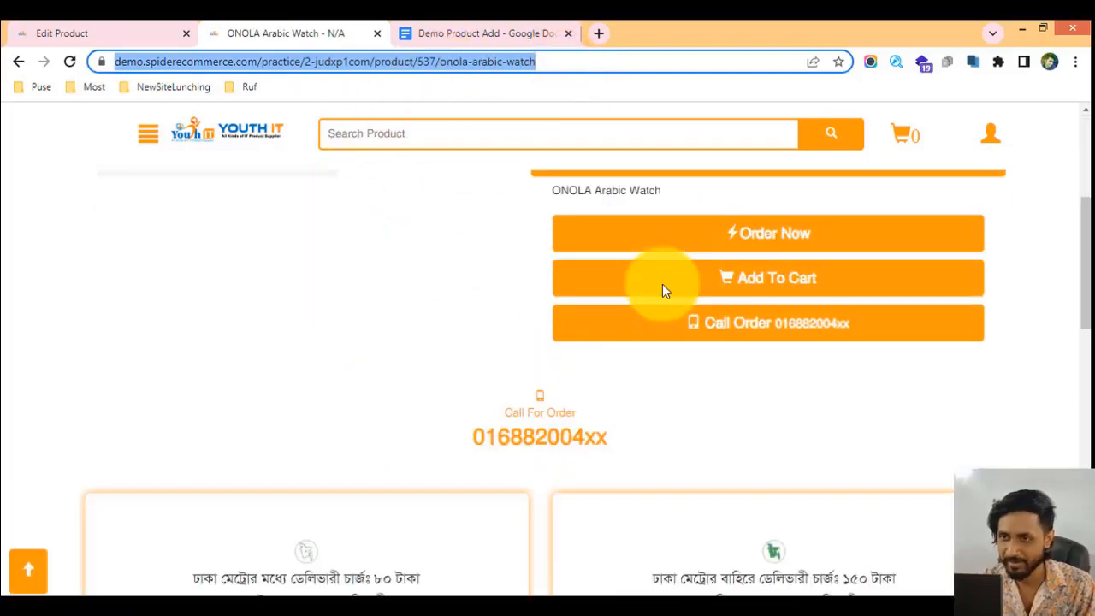
{"action": "scroll", "coordinate": [296, 307], "scroll_direction": "up", "scroll_amount": 20}
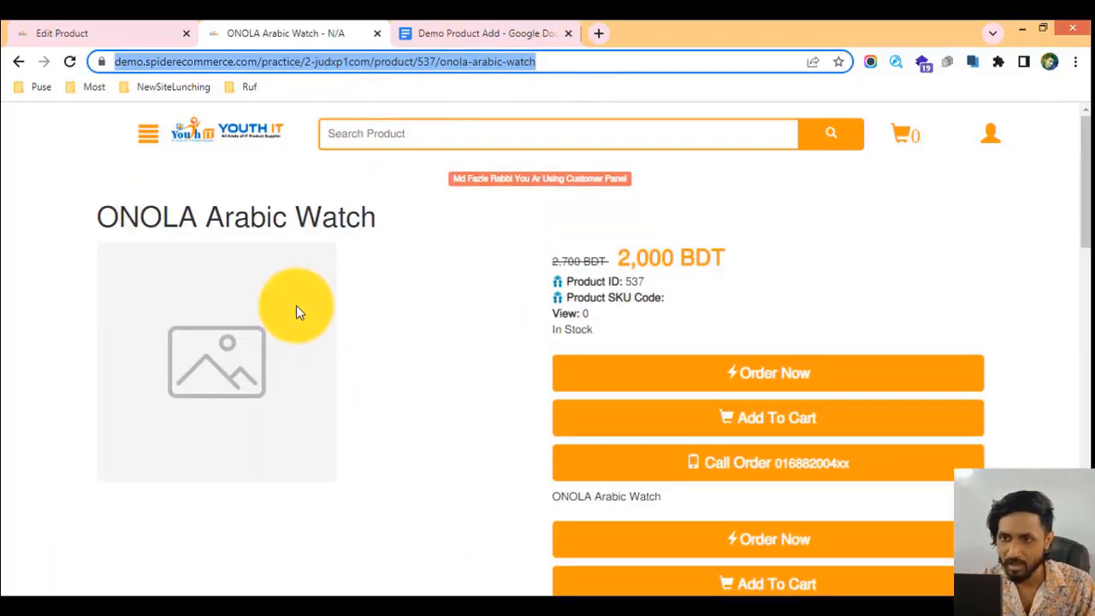
{"action": "scroll", "coordinate": [359, 309], "scroll_direction": "down", "scroll_amount": 3}
{"action": "scroll", "coordinate": [291, 291], "scroll_direction": "up", "scroll_amount": 3}
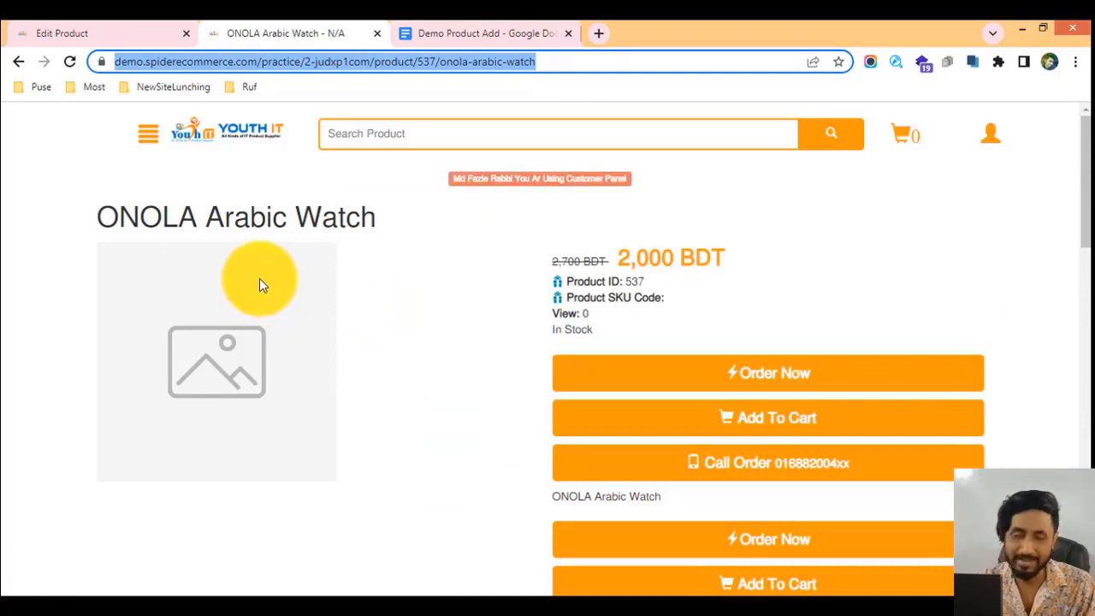
{"action": "left_click_drag", "start_coordinate": [99, 216], "coordinate": [432, 212]}
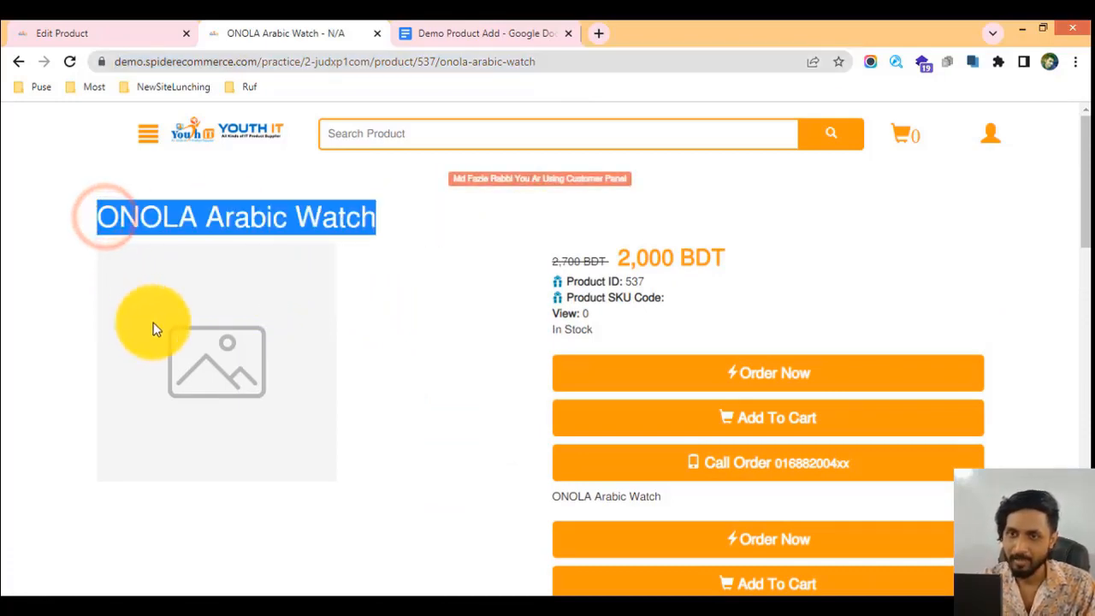
{"action": "scroll", "coordinate": [225, 286], "scroll_direction": "down", "scroll_amount": 3}
{"action": "left_click_drag", "start_coordinate": [680, 255], "coordinate": [529, 255]}
{"action": "scroll", "coordinate": [506, 366], "scroll_direction": "down", "scroll_amount": 5}
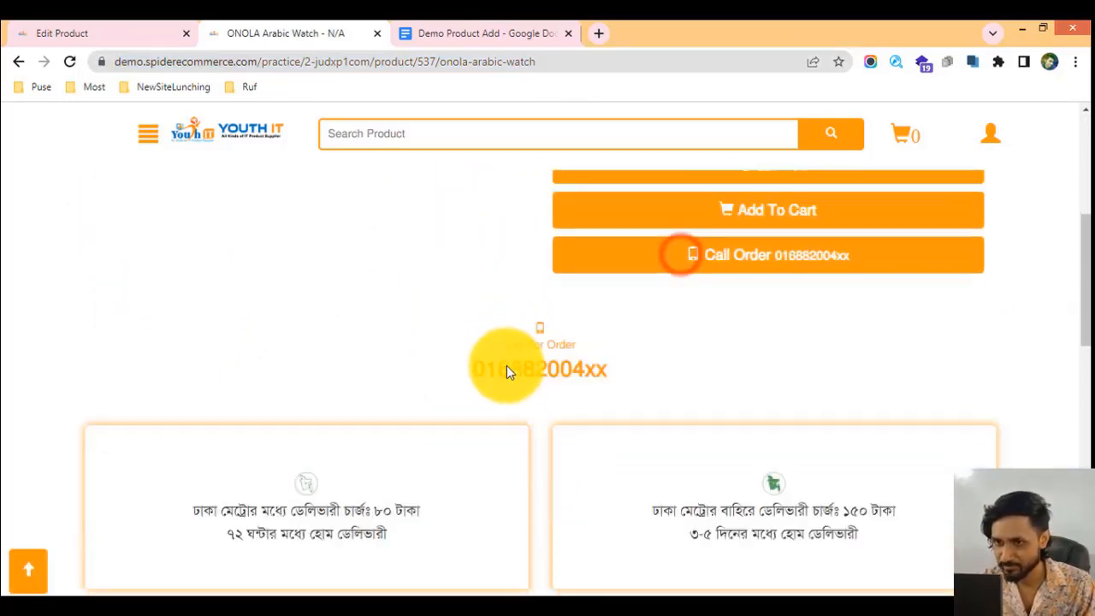
{"action": "scroll", "coordinate": [718, 357], "scroll_direction": "up", "scroll_amount": 8}
{"action": "left_click", "coordinate": [597, 283]}
{"action": "triple_click", "coordinate": [569, 297]}
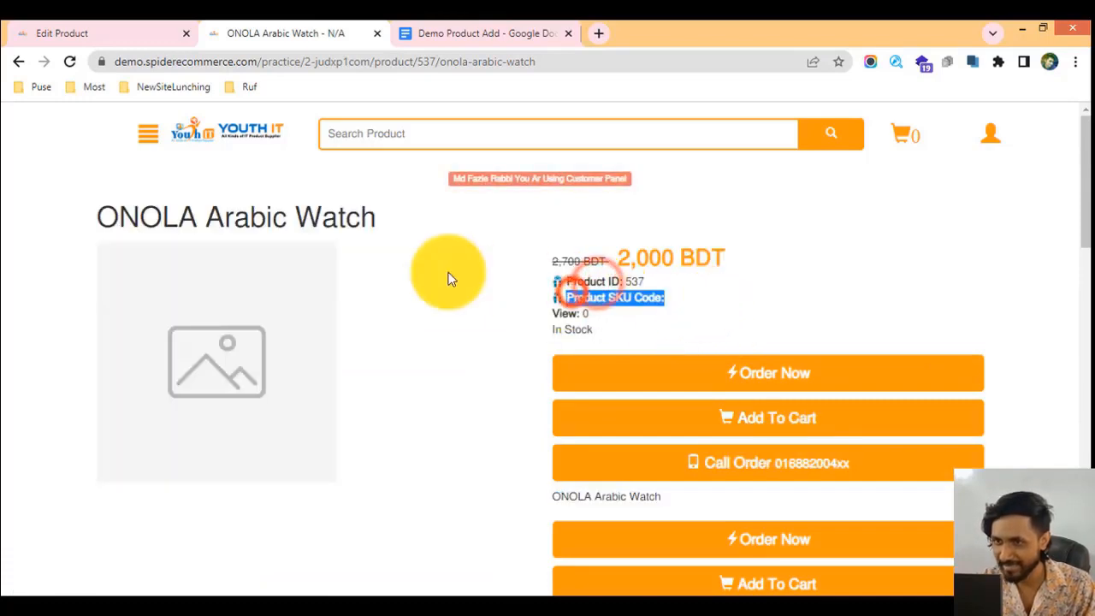
Return to the watch's edit page and look through its stock, video, SEO, general information and image sections
{"action": "left_click", "coordinate": [120, 30]}
{"action": "scroll", "coordinate": [429, 292], "scroll_direction": "down", "scroll_amount": 10}
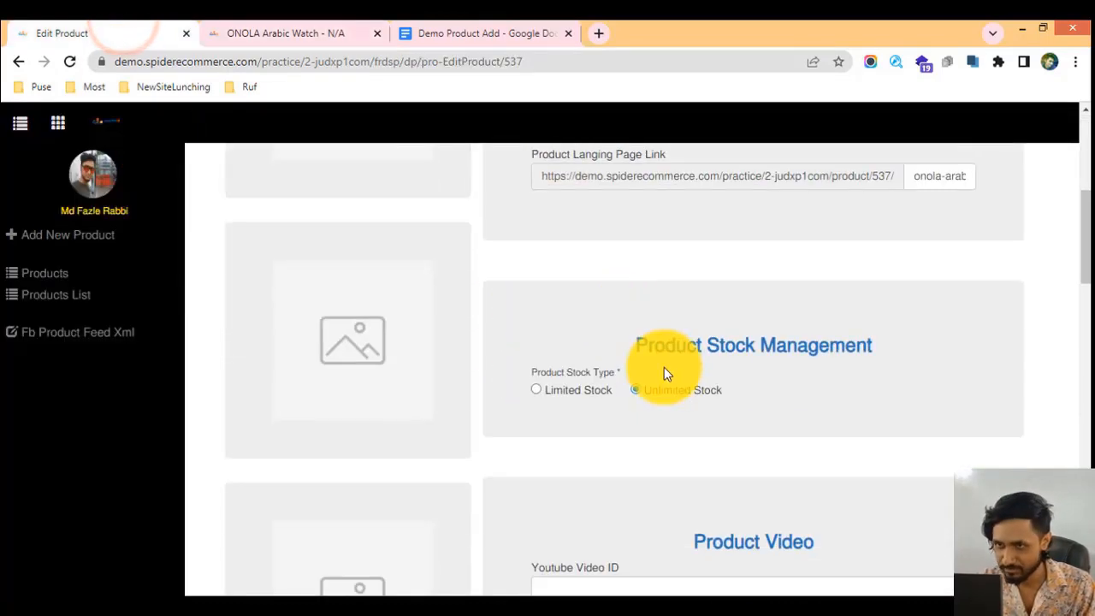
{"action": "scroll", "coordinate": [559, 403], "scroll_direction": "down", "scroll_amount": 5}
{"action": "scroll", "coordinate": [609, 414], "scroll_direction": "down", "scroll_amount": 5}
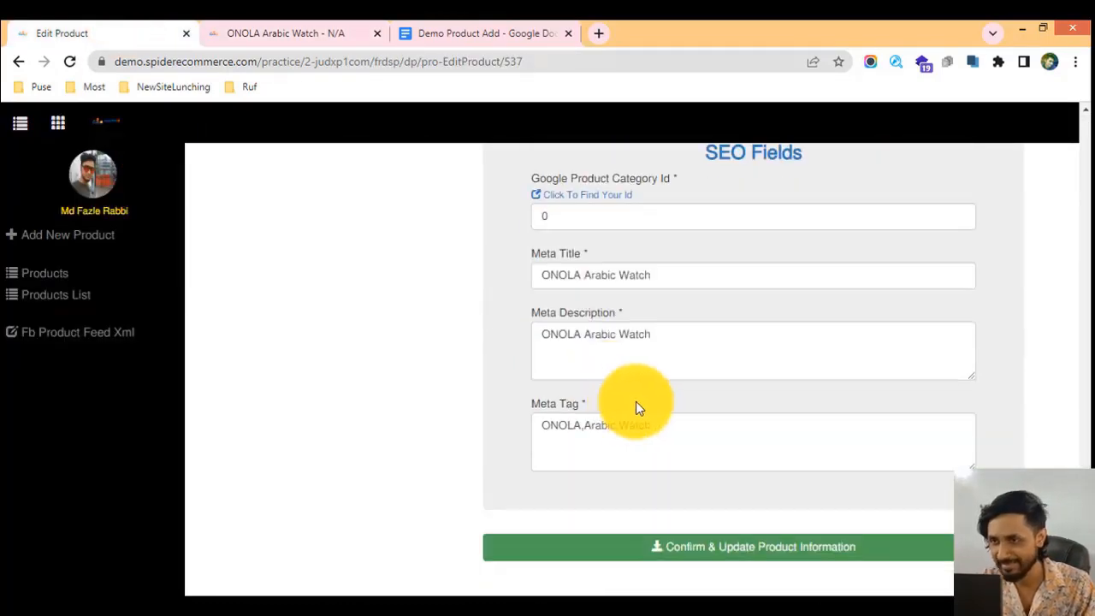
{"action": "scroll", "coordinate": [601, 354], "scroll_direction": "up", "scroll_amount": 20}
{"action": "scroll", "coordinate": [334, 416], "scroll_direction": "down", "scroll_amount": 1}
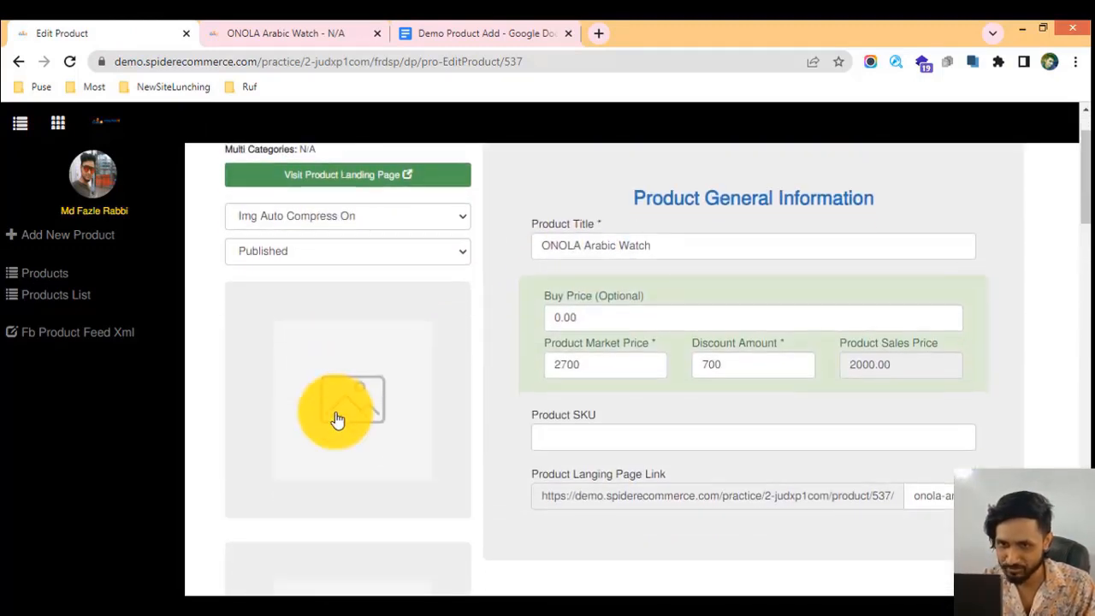
Examine the watch's edit form from stock management and video through the long and short descriptions, optional other fields and SEO fields
{"action": "scroll", "coordinate": [633, 308], "scroll_direction": "down", "scroll_amount": 3}
{"action": "left_click", "coordinate": [577, 190]}
{"action": "scroll", "coordinate": [726, 416], "scroll_direction": "down", "scroll_amount": 4}
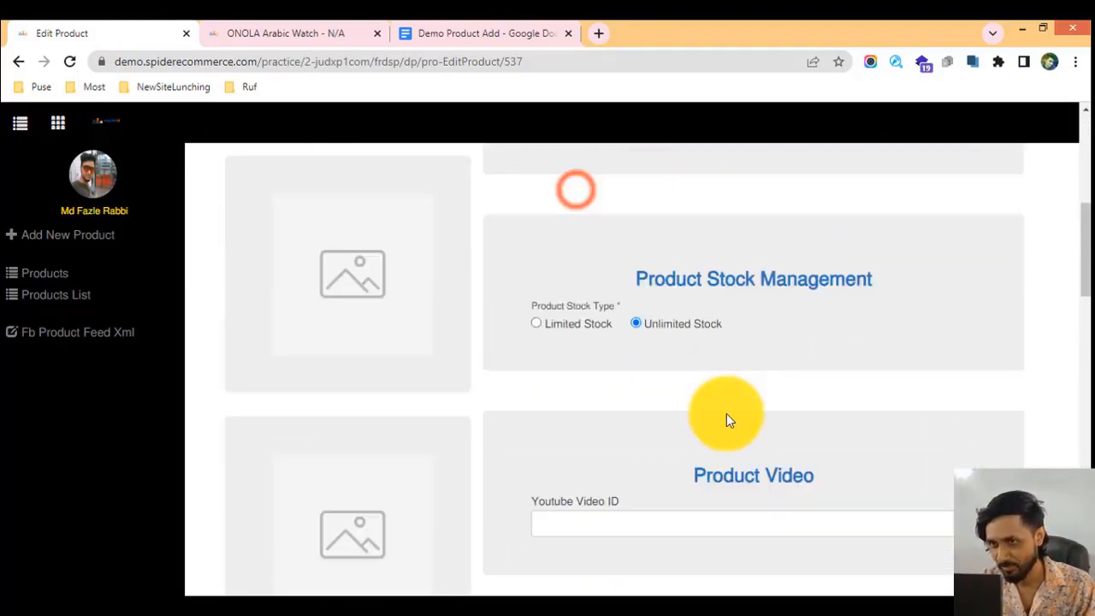
{"action": "left_click", "coordinate": [597, 349]}
{"action": "scroll", "coordinate": [604, 437], "scroll_direction": "down", "scroll_amount": 5}
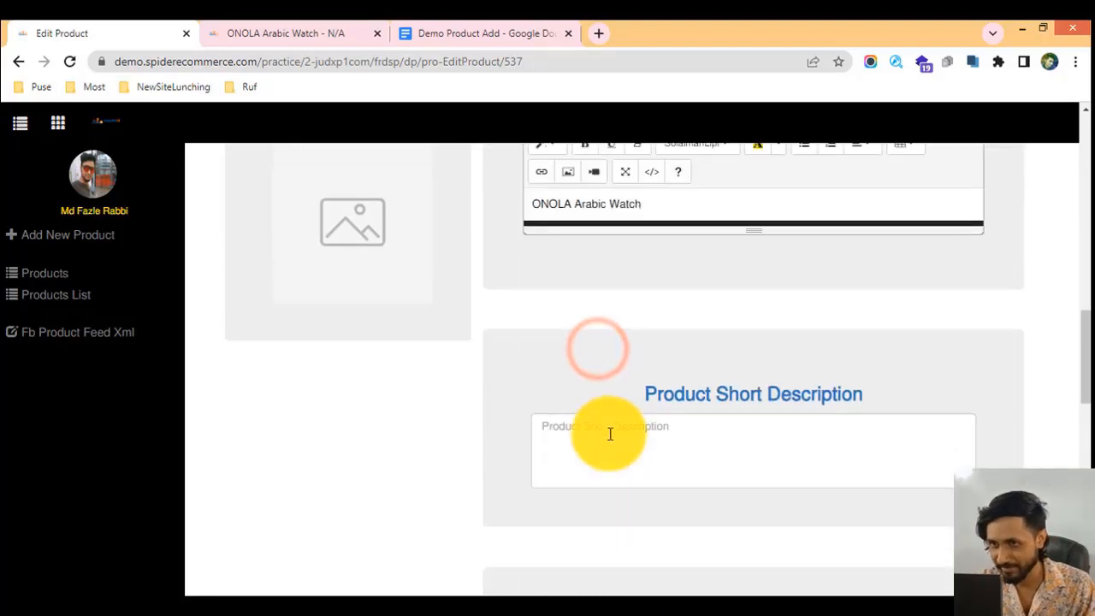
{"action": "scroll", "coordinate": [608, 435], "scroll_direction": "up", "scroll_amount": 2}
{"action": "left_click_drag", "start_coordinate": [723, 351], "coordinate": [528, 364]}
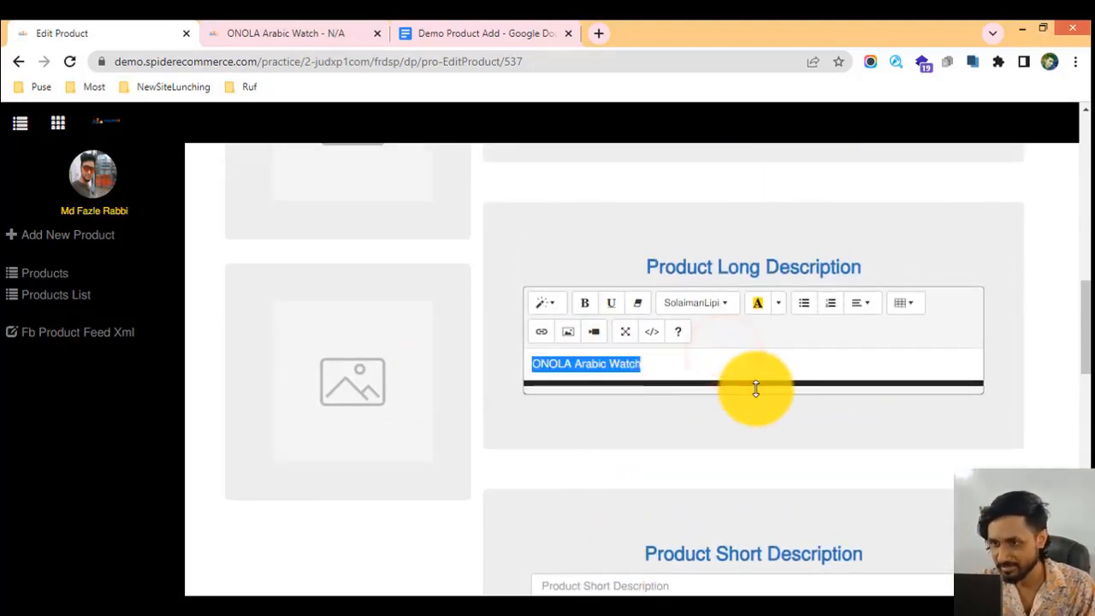
{"action": "scroll", "coordinate": [753, 389], "scroll_direction": "down", "scroll_amount": 4}
{"action": "left_click", "coordinate": [650, 290]}
{"action": "scroll", "coordinate": [633, 394], "scroll_direction": "down", "scroll_amount": 3}
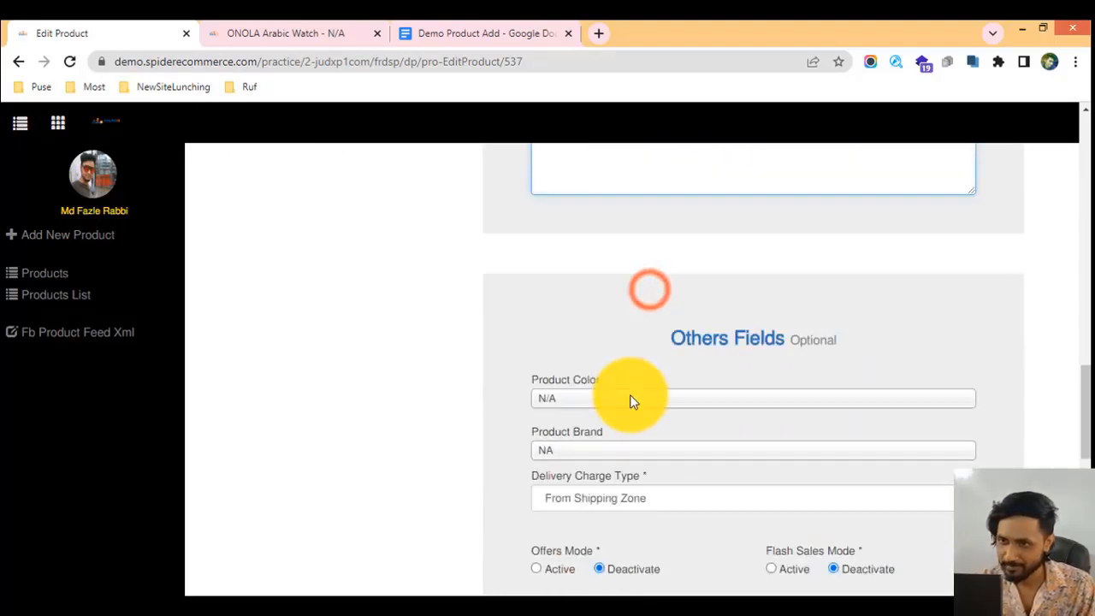
{"action": "scroll", "coordinate": [623, 330], "scroll_direction": "down", "scroll_amount": 5}
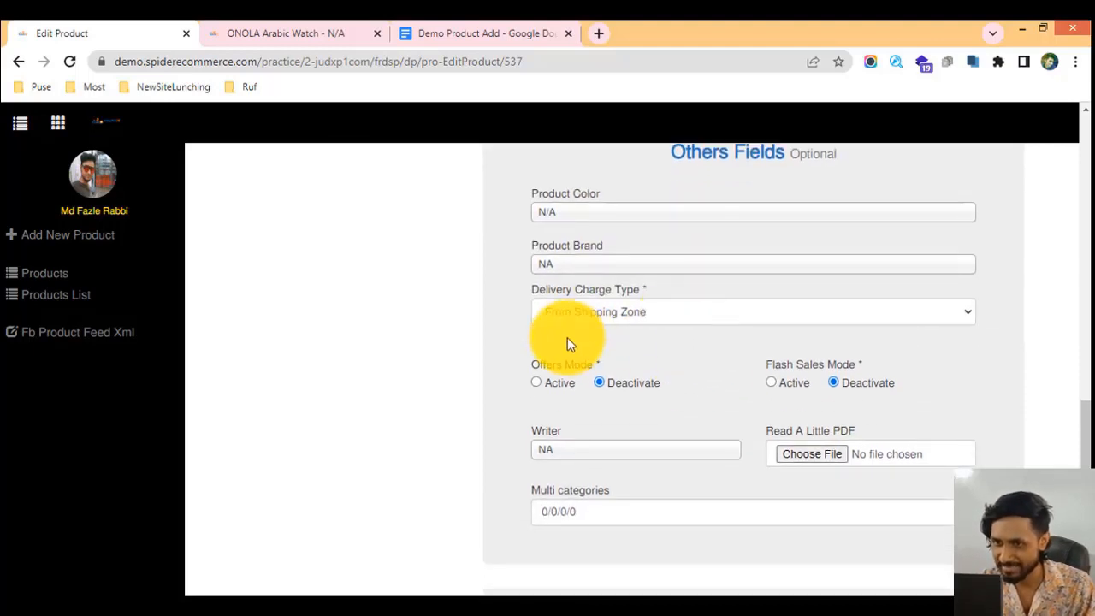
{"action": "scroll", "coordinate": [607, 333], "scroll_direction": "down", "scroll_amount": 1}
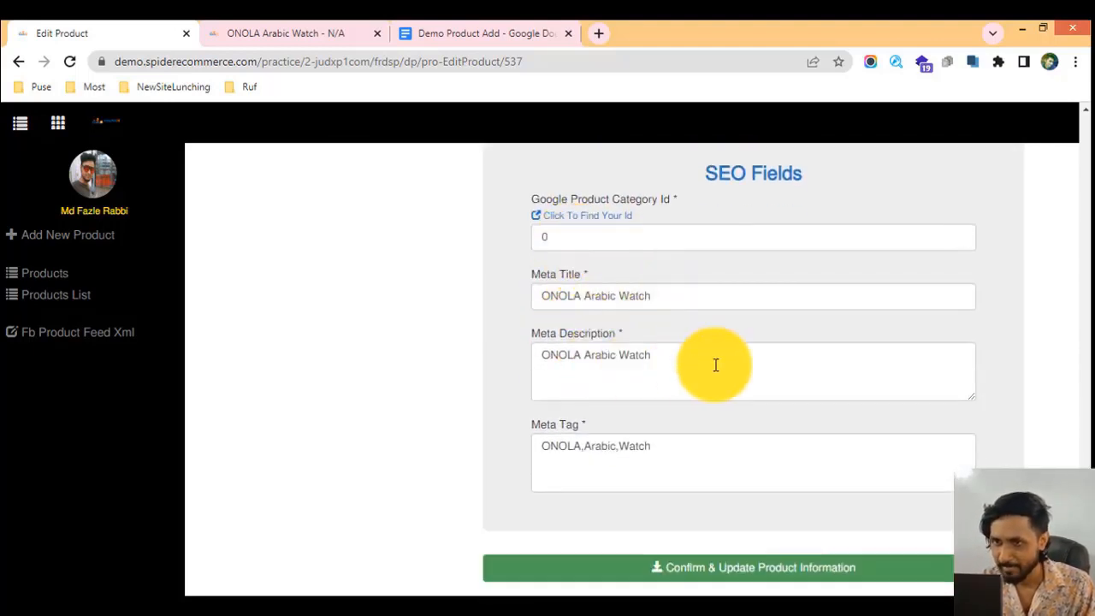
View the available main product categories without choosing one, and look over the rest of the edit form
{"action": "scroll", "coordinate": [550, 450], "scroll_direction": "up", "scroll_amount": 6}
{"action": "scroll", "coordinate": [550, 451], "scroll_direction": "up", "scroll_amount": 5}
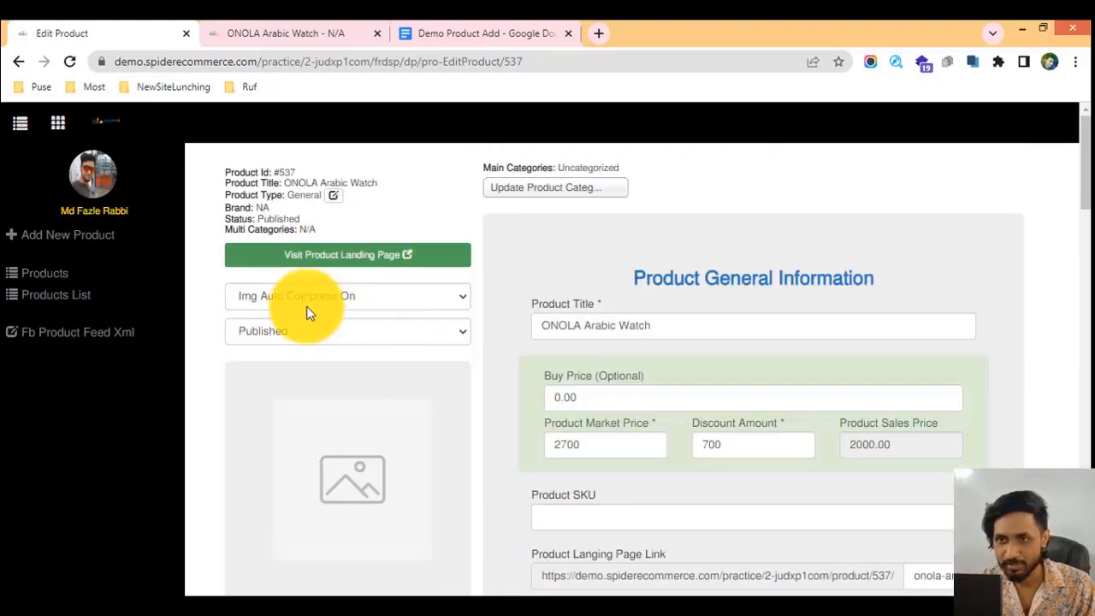
{"action": "left_click", "coordinate": [530, 192]}
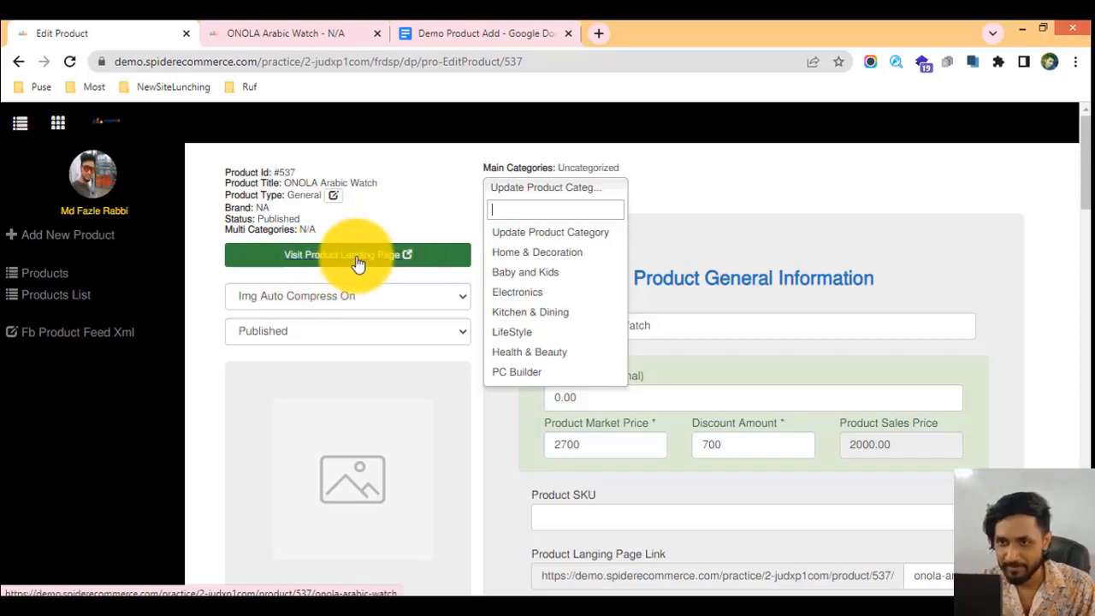
{"action": "left_click", "coordinate": [375, 192]}
{"action": "scroll", "coordinate": [758, 359], "scroll_direction": "down", "scroll_amount": 15}
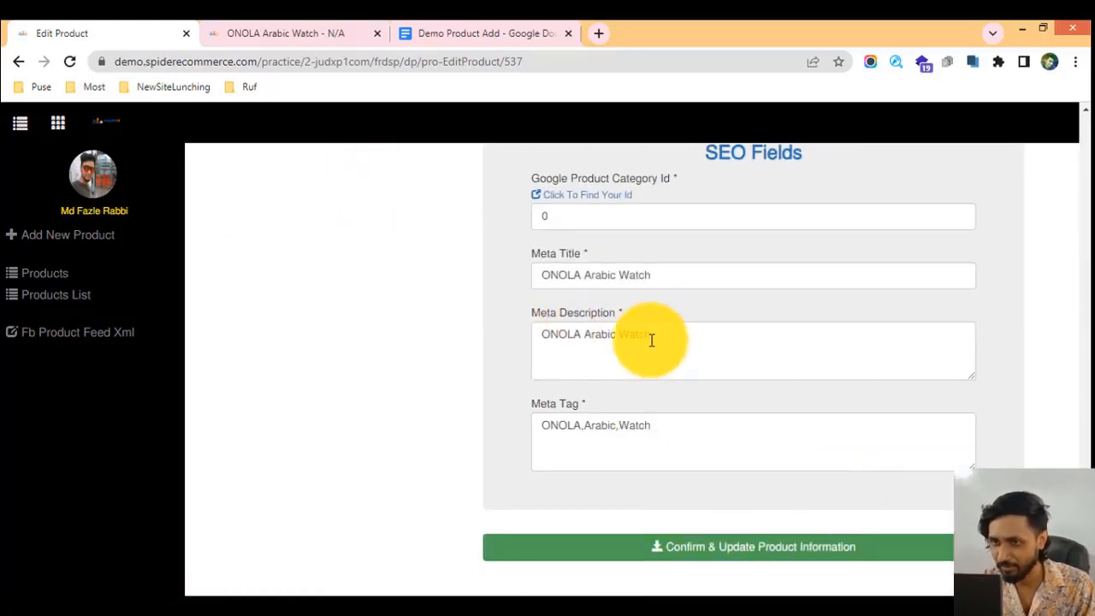
{"action": "scroll", "coordinate": [556, 354], "scroll_direction": "up", "scroll_amount": 15}
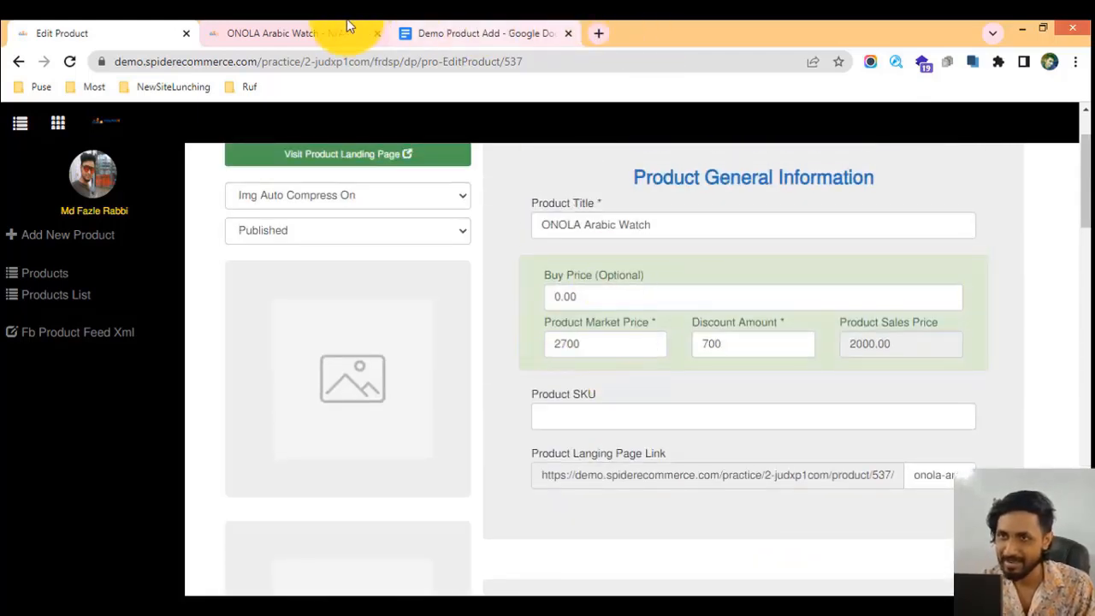
Compare the watch's storefront page with its edit form, checking the general information and optional other fields
{"action": "left_click", "coordinate": [347, 26]}
{"action": "scroll", "coordinate": [313, 396], "scroll_direction": "down", "scroll_amount": 3}
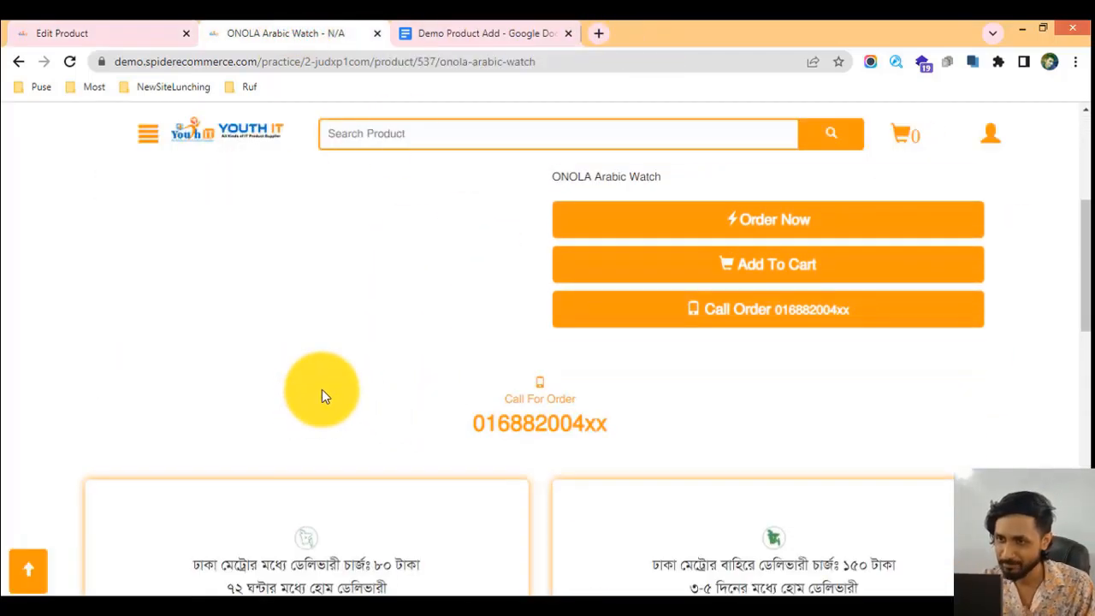
{"action": "scroll", "coordinate": [322, 396], "scroll_direction": "up", "scroll_amount": 3}
{"action": "left_click", "coordinate": [129, 32]}
{"action": "scroll", "coordinate": [650, 410], "scroll_direction": "up", "scroll_amount": 2}
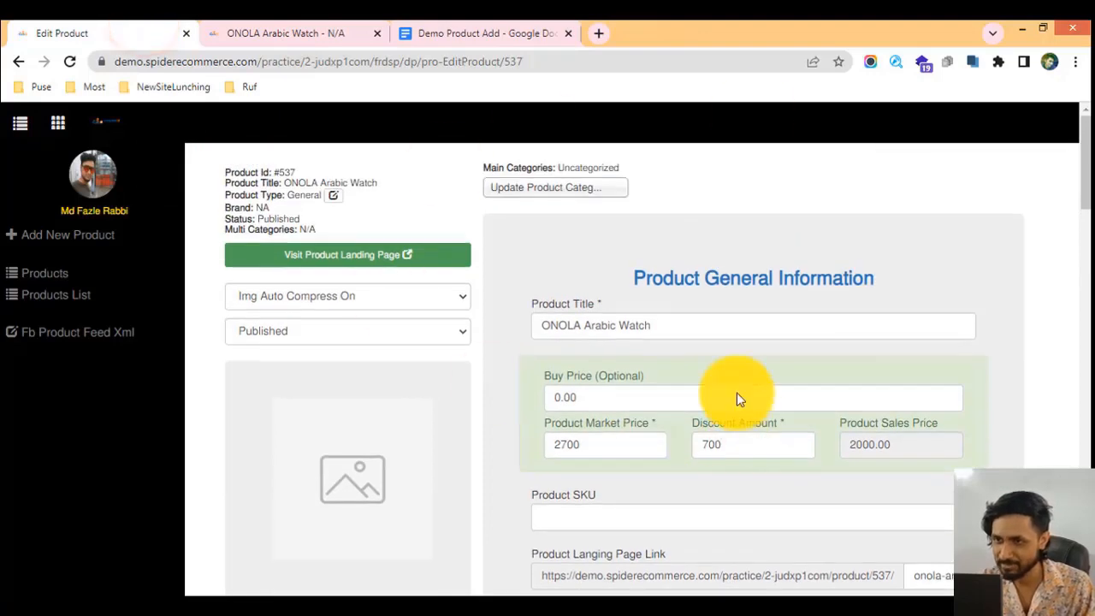
{"action": "scroll", "coordinate": [736, 395], "scroll_direction": "down", "scroll_amount": 10}
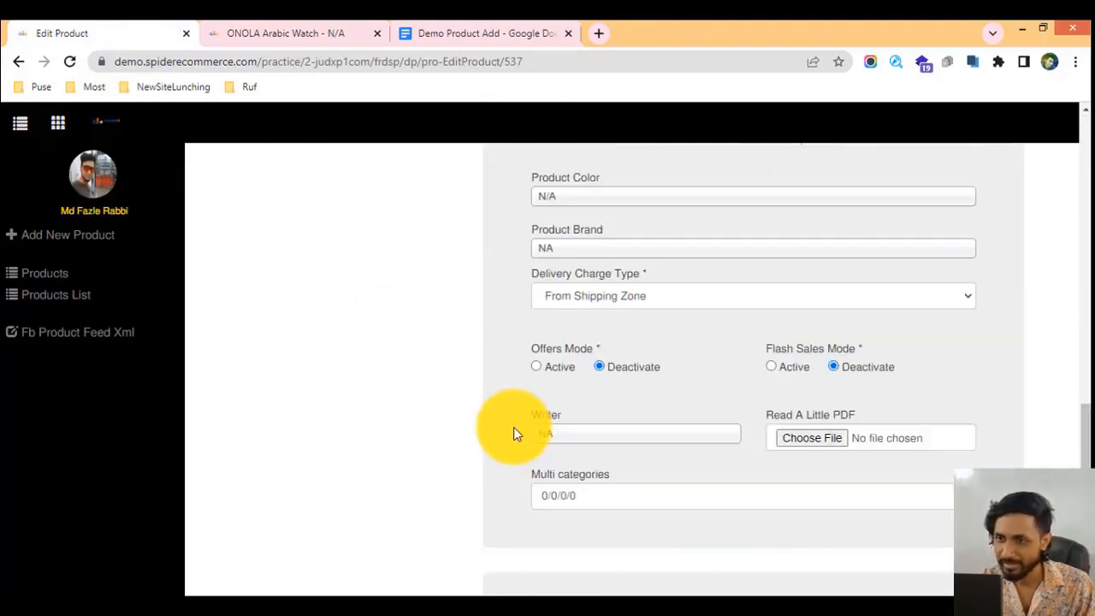
{"action": "scroll", "coordinate": [513, 434], "scroll_direction": "up", "scroll_amount": 10}
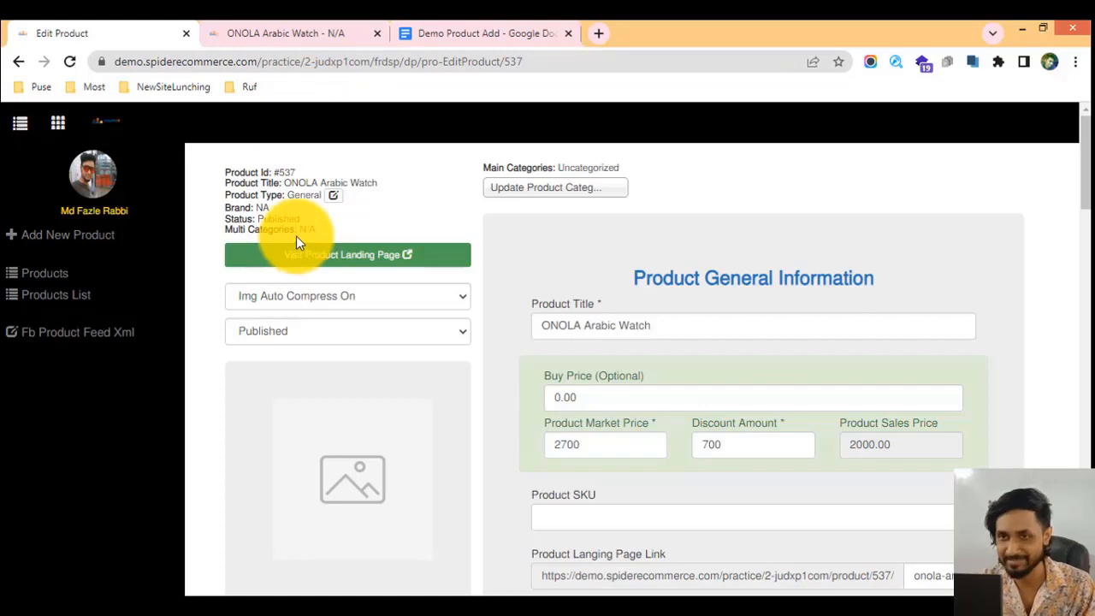
Return to the watch's storefront page and review its image area, product details, description and ordering options
{"action": "left_click", "coordinate": [259, 29]}
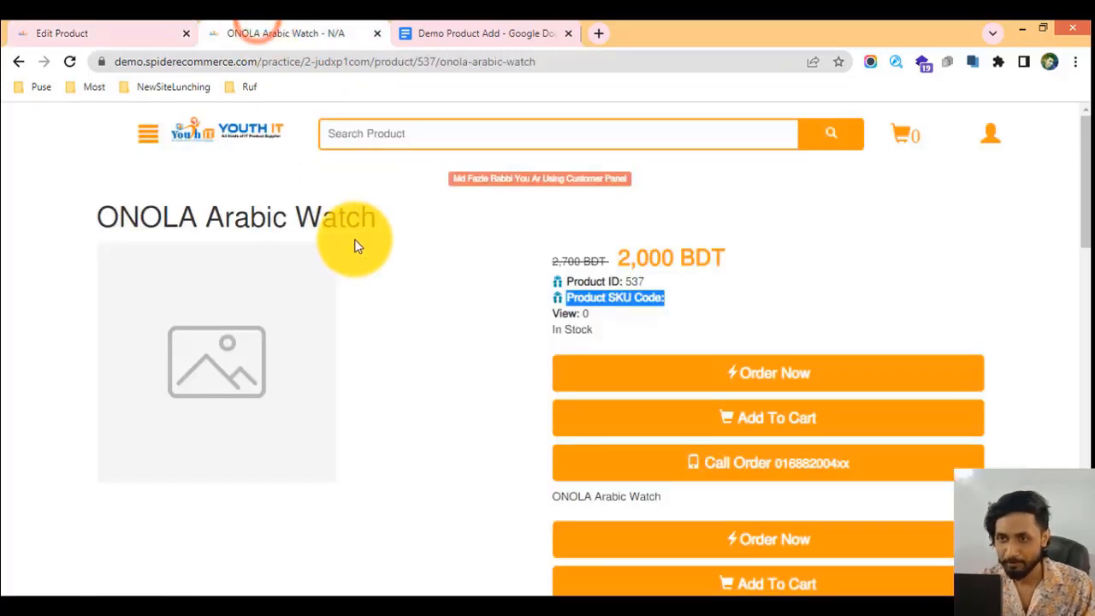
{"action": "scroll", "coordinate": [435, 328], "scroll_direction": "down", "scroll_amount": 6}
{"action": "scroll", "coordinate": [424, 330], "scroll_direction": "up", "scroll_amount": 6}
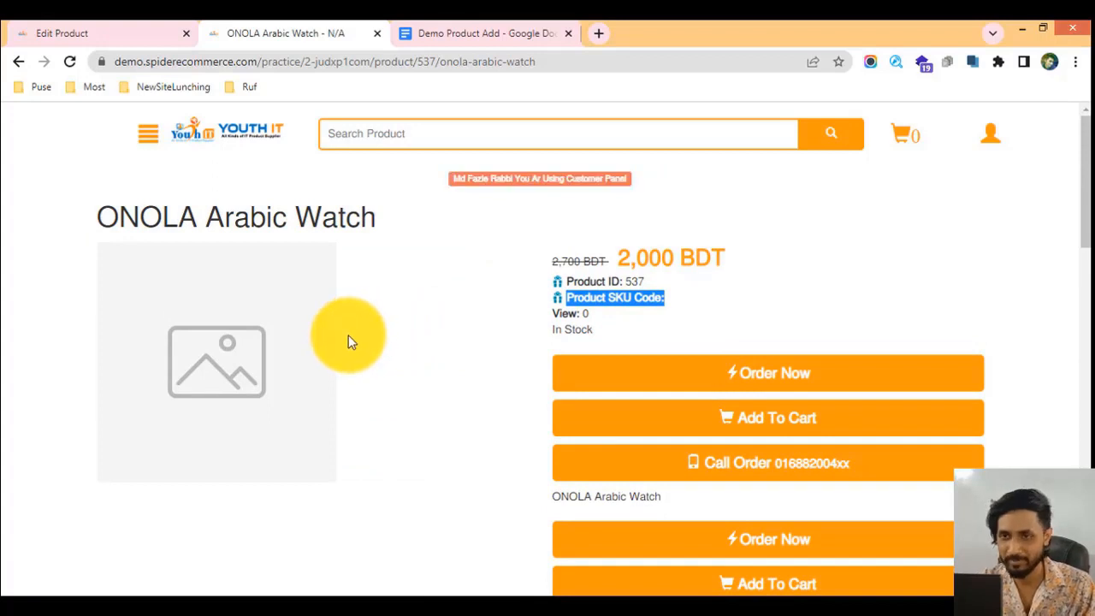
{"action": "scroll", "coordinate": [606, 386], "scroll_direction": "down", "scroll_amount": 2}
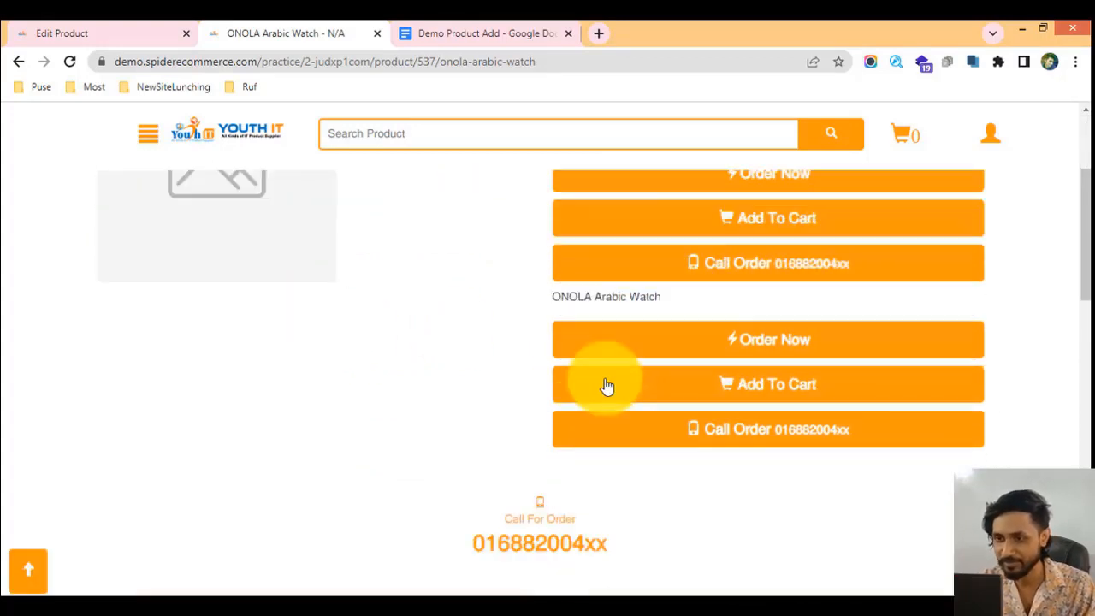